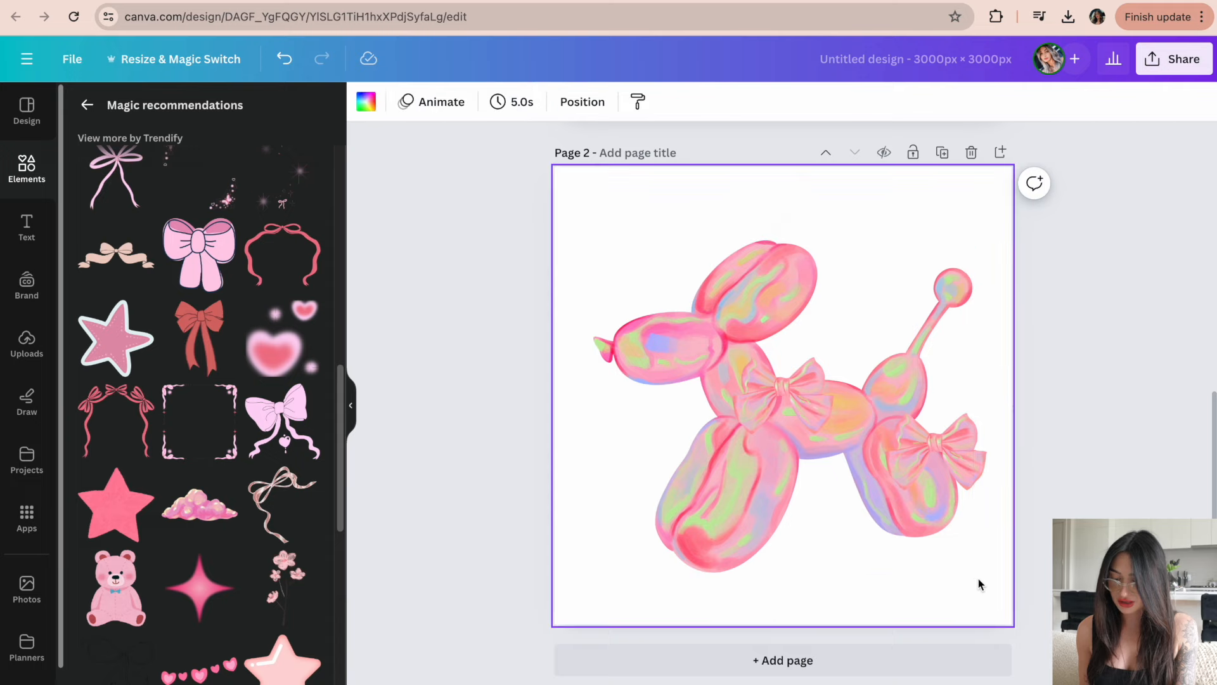
# Resize and centre the balloon dog on page 2, and place a small bow above and ahead of its nose.
pyautogui.click(938, 523)
pyautogui.moveTo(974, 572); pyautogui.dragTo(997, 593)
pyautogui.moveTo(824, 484); pyautogui.dragTo(846, 431)
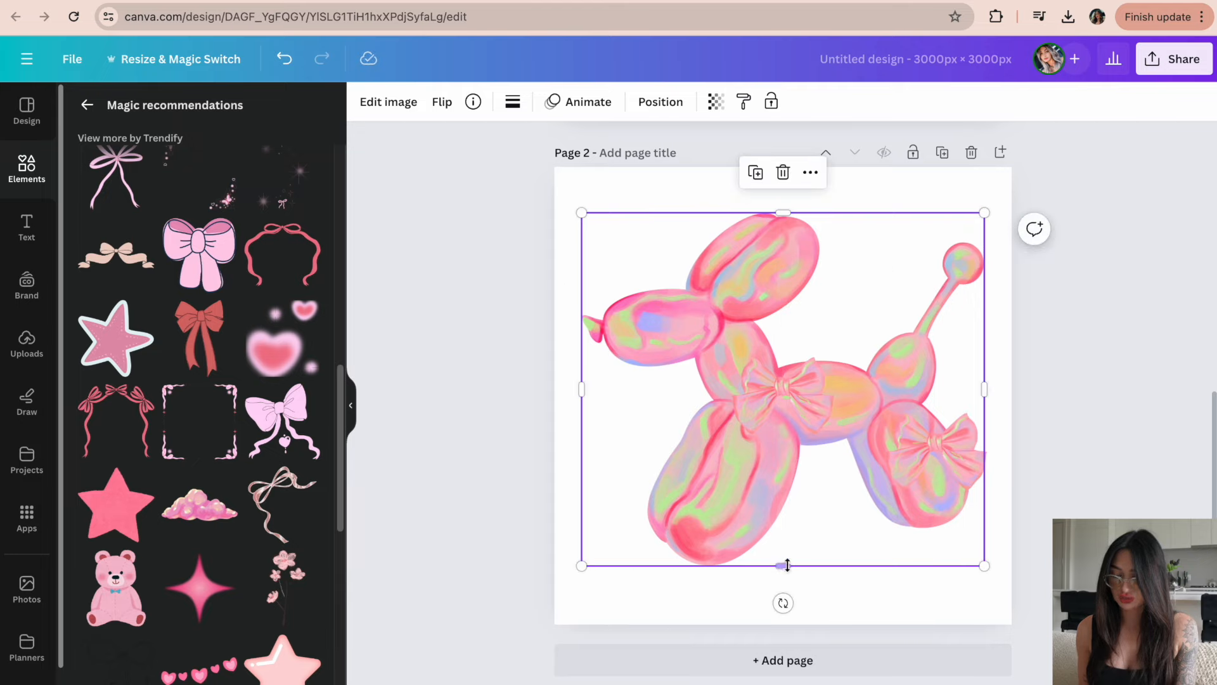
pyautogui.moveTo(984, 567); pyautogui.dragTo(949, 536)
pyautogui.moveTo(912, 384); pyautogui.dragTo(926, 402)
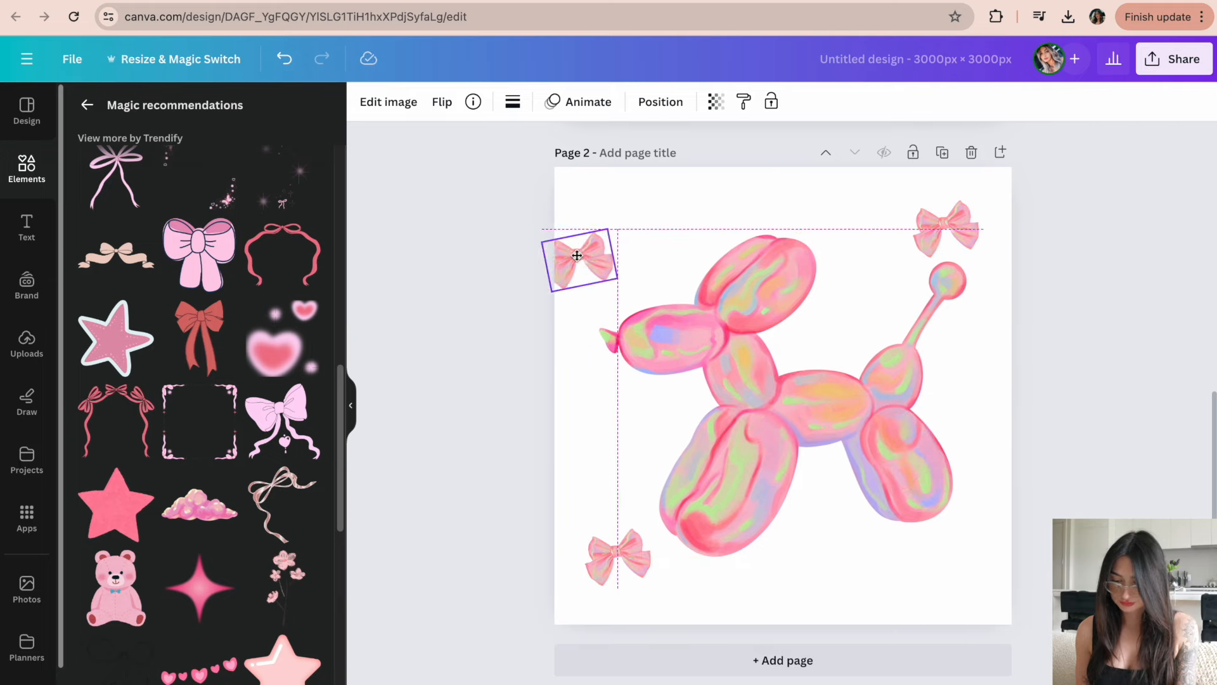
pyautogui.moveTo(578, 256); pyautogui.dragTo(636, 208)
# Try out the blurred pink heart and the pink sparkle burst graphics as small accents near the balloon dog.
pyautogui.click(282, 346)
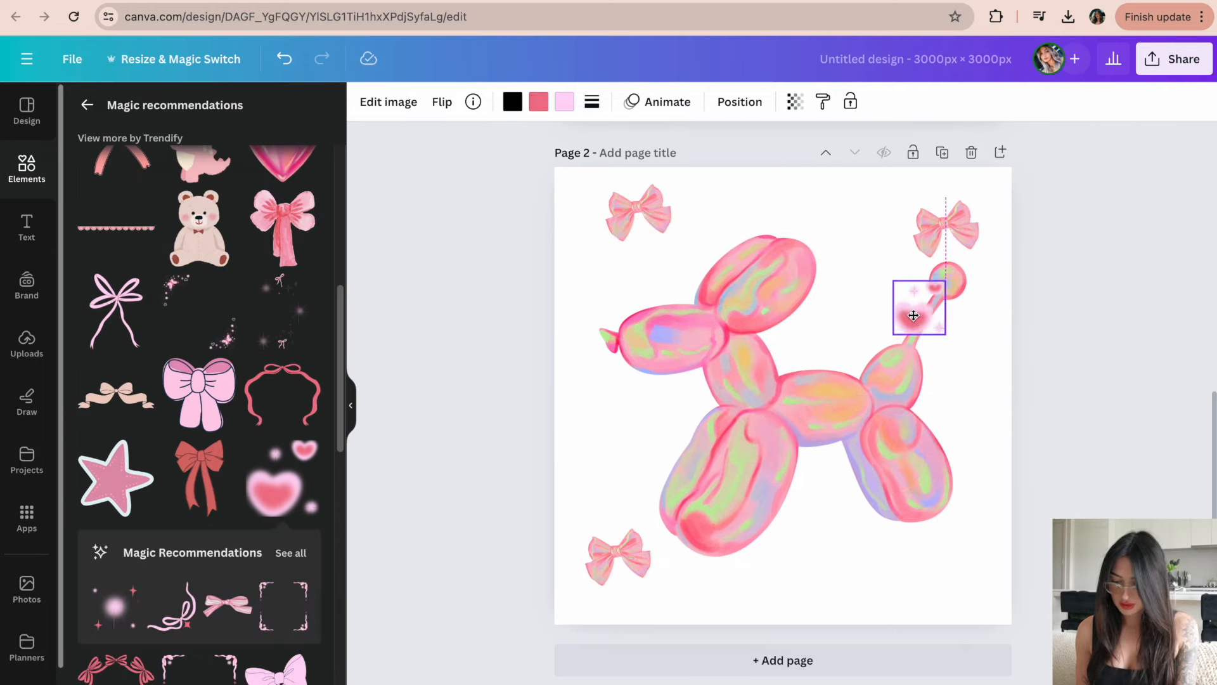
pyautogui.moveTo(913, 316); pyautogui.dragTo(966, 354)
pyautogui.click(114, 605)
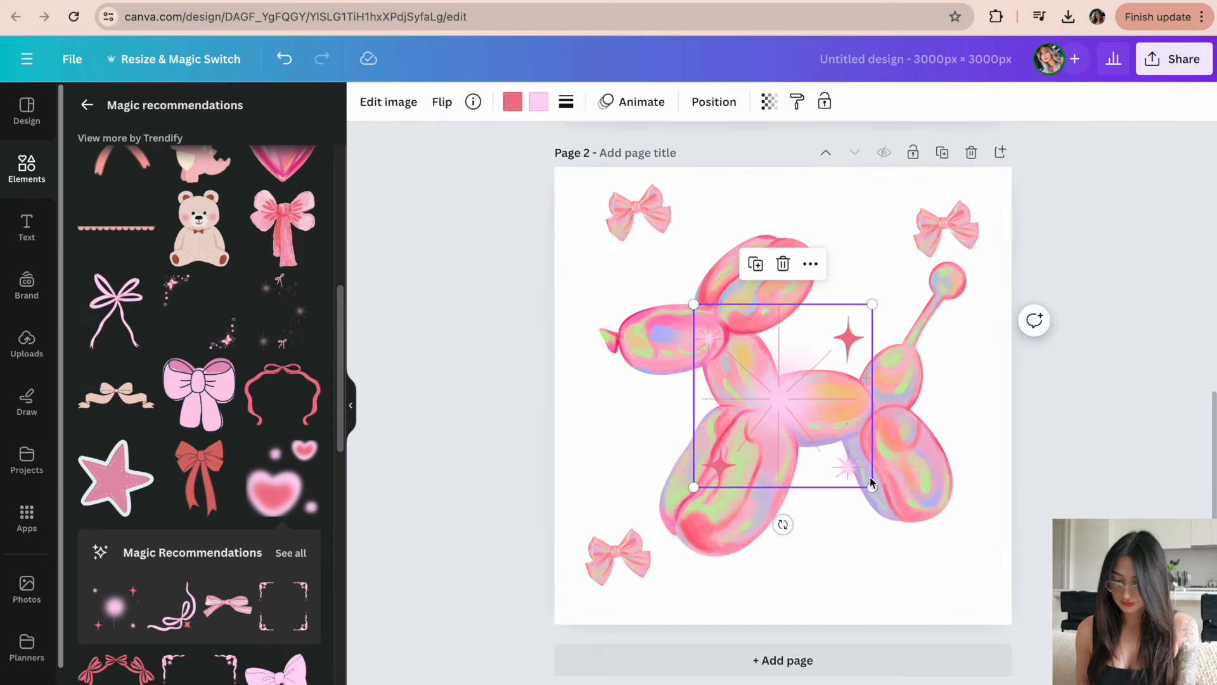
pyautogui.moveTo(872, 486); pyautogui.dragTo(882, 207)
pyautogui.press('BackSpace')
# Duplicate the bow and scatter copies in varying sizes around the balloon dog.
pyautogui.keyDown('alt'); pyautogui.moveTo(633, 547); pyautogui.dragTo(812, 508); pyautogui.keyUp('alt')
pyautogui.click(615, 481)
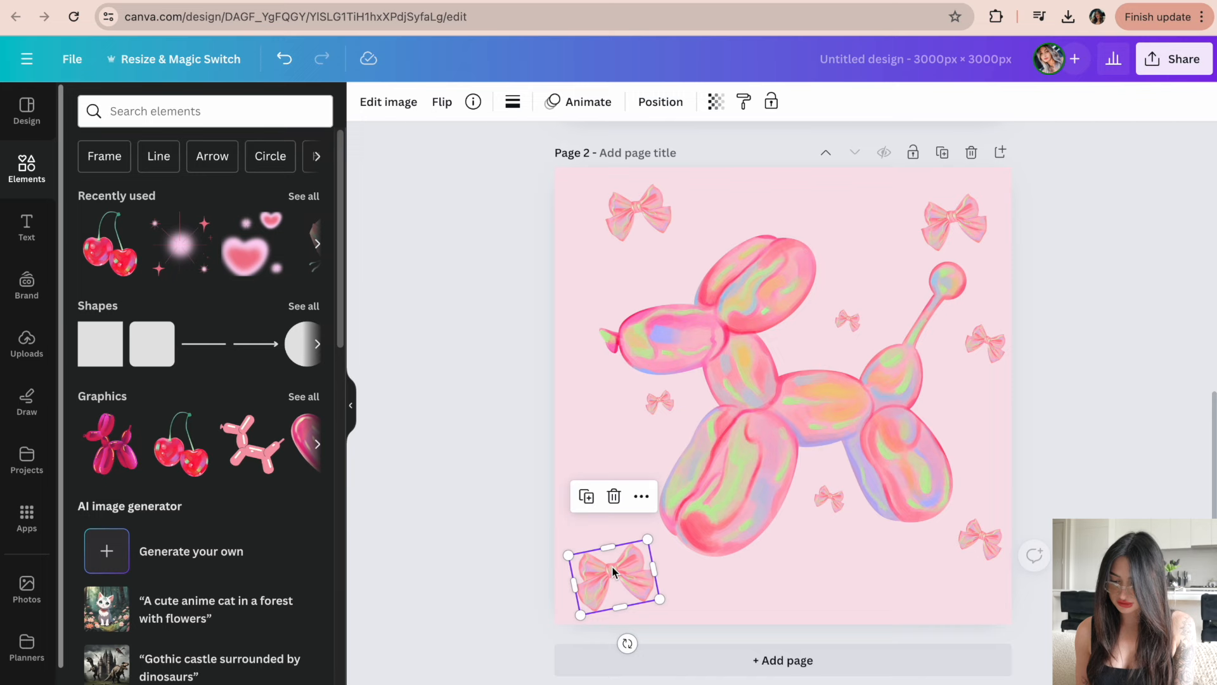
pyautogui.click(659, 402)
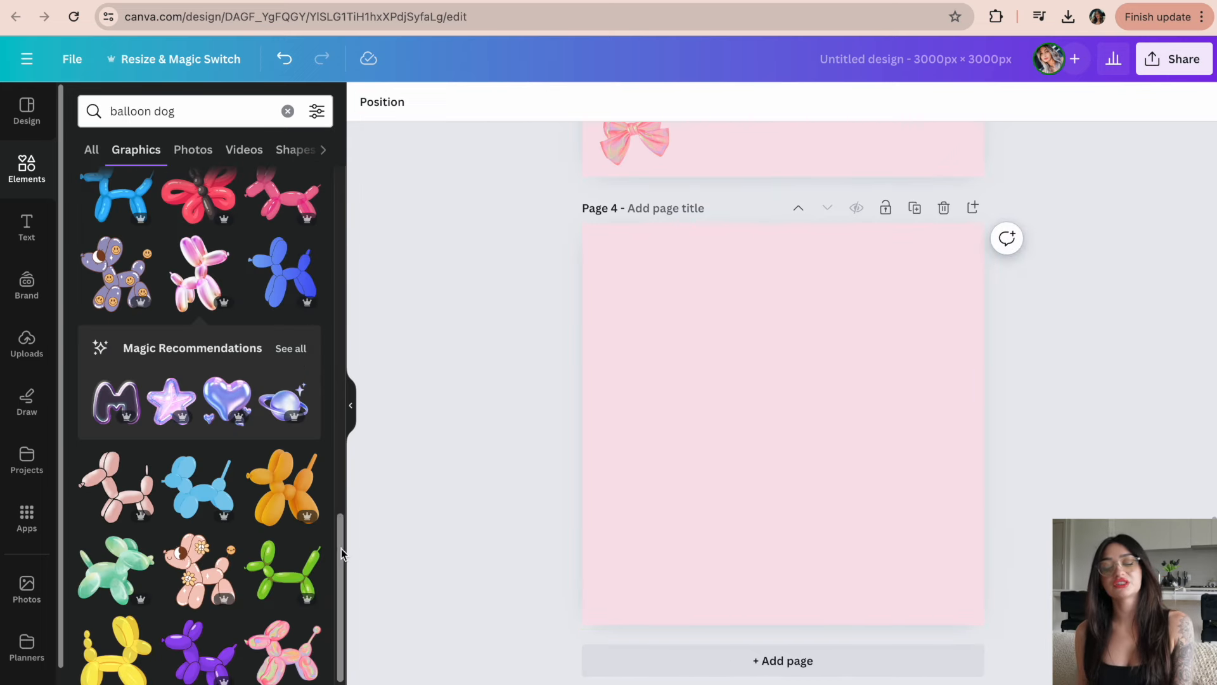
pyautogui.moveTo(341, 549); pyautogui.dragTo(341, 88)
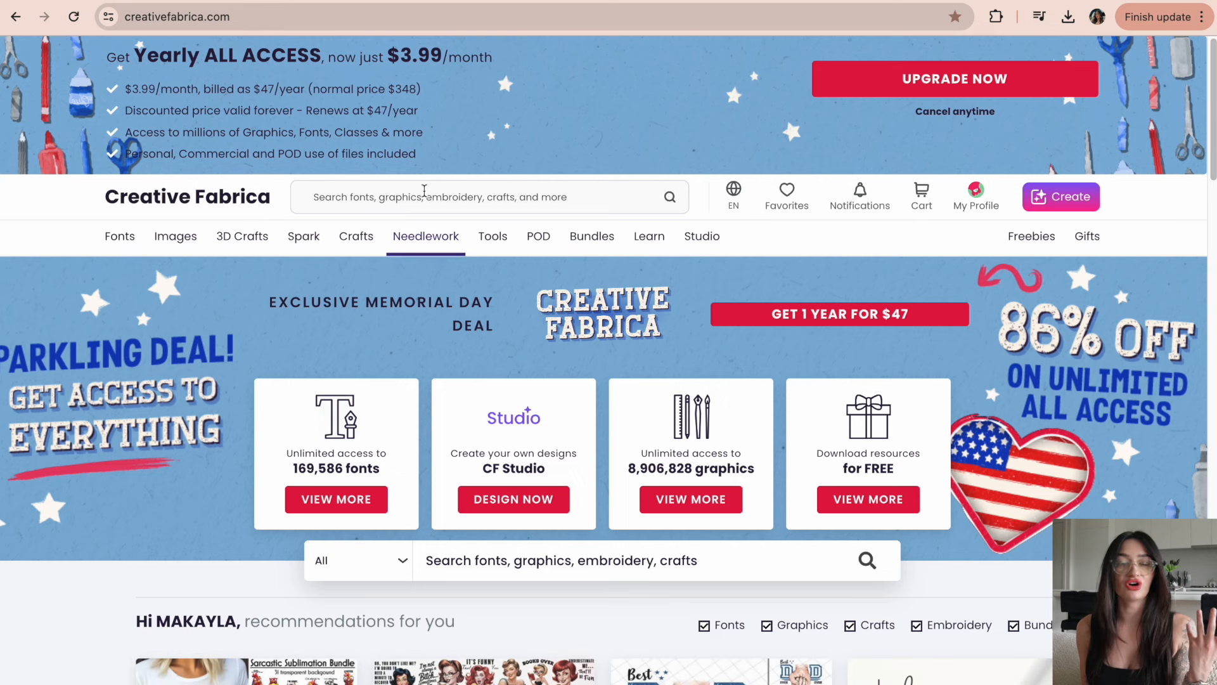
# Search Creative Fabrica for "maximalism" and look through the full list of matching graphics.
pyautogui.click(424, 190)
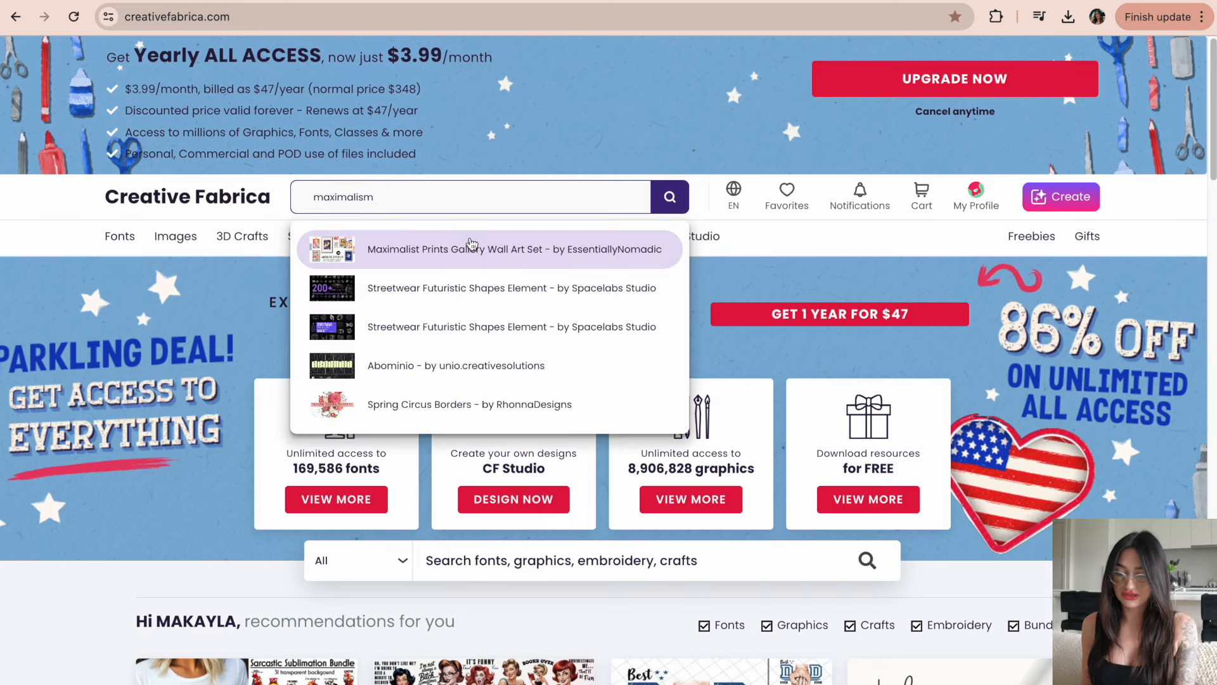
pyautogui.click(482, 249)
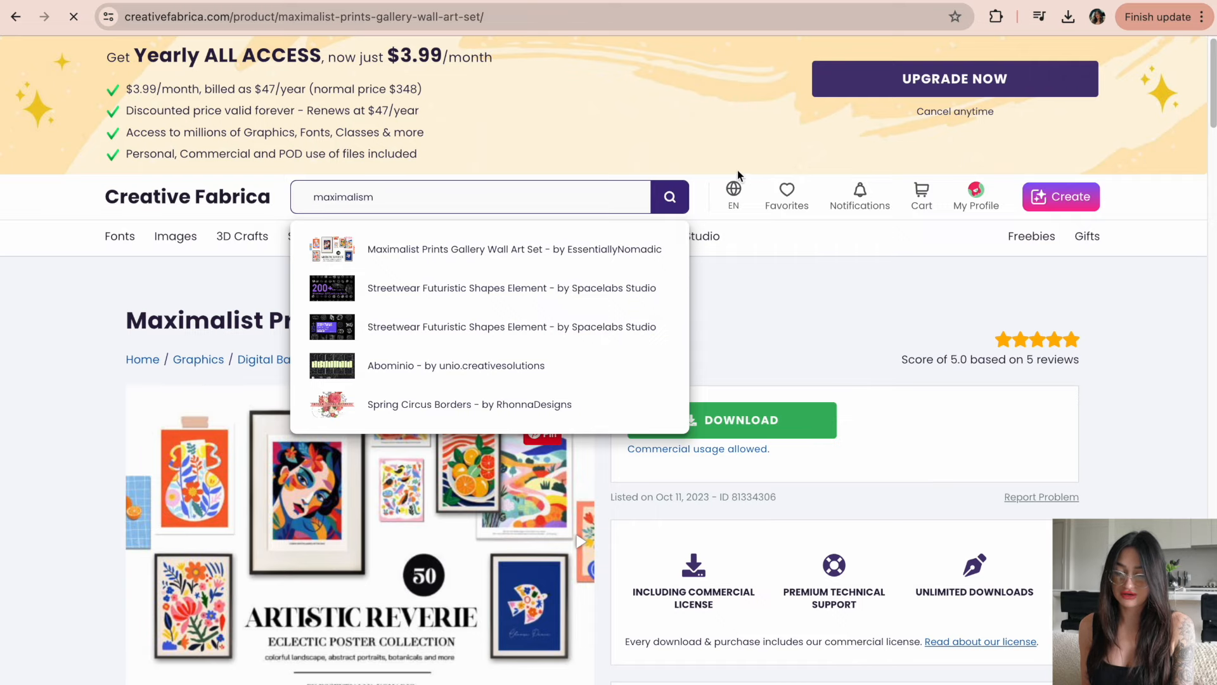
pyautogui.click(655, 208)
pyautogui.scroll(-7, 1108, 319)
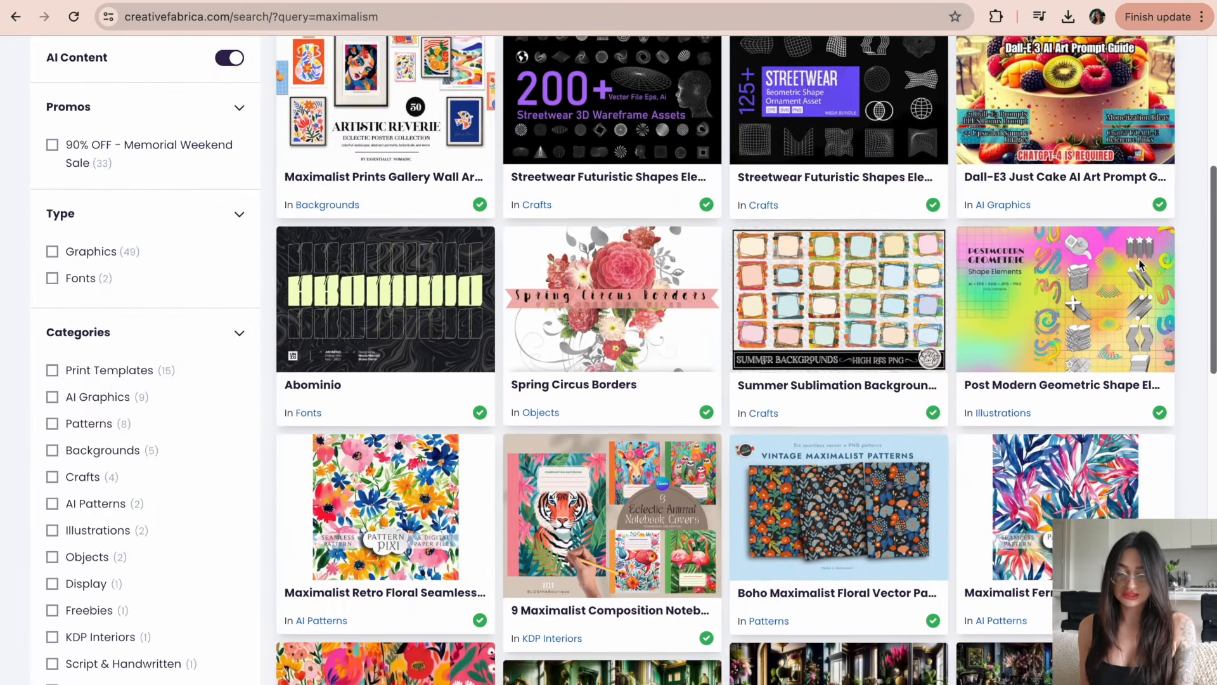
pyautogui.scroll(-1, 1095, 355)
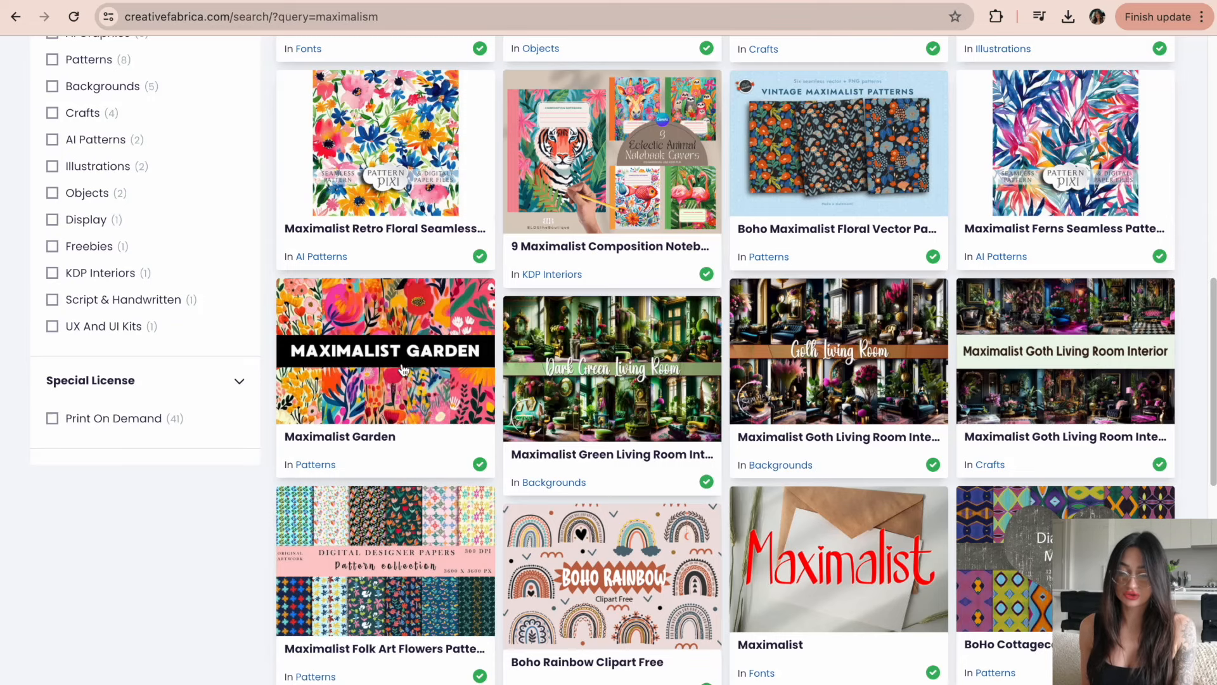
# Open the Maximalist Garden product and examine its license details and preview images.
pyautogui.click(375, 346)
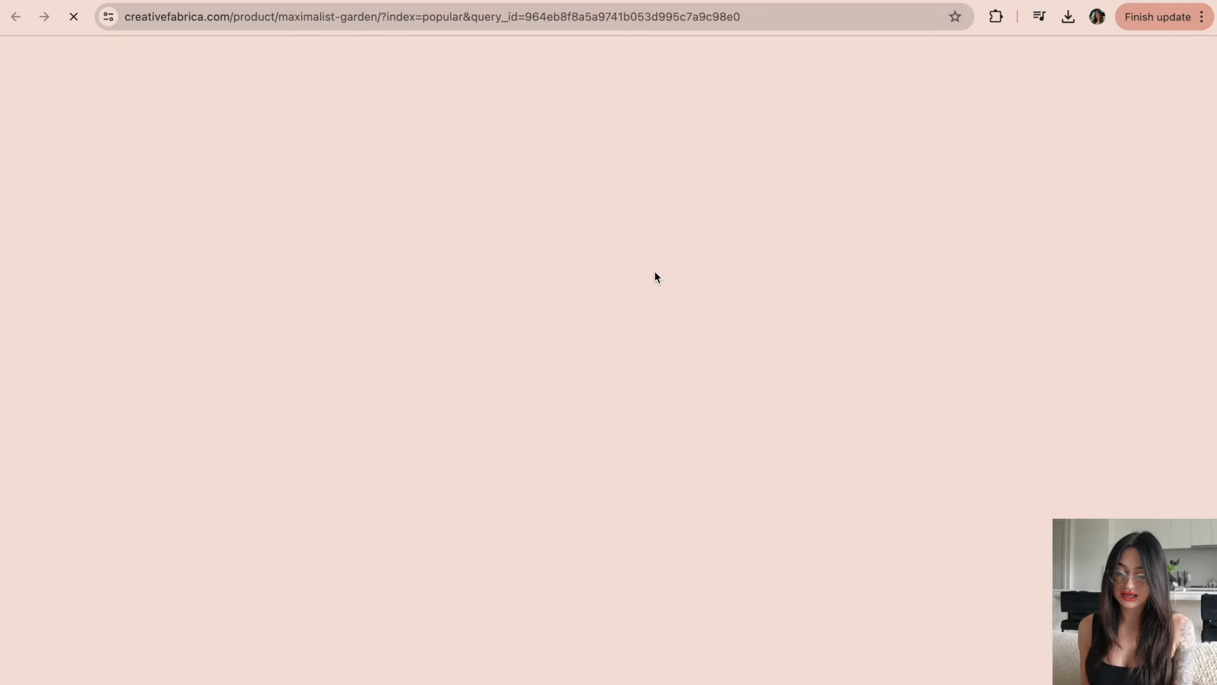
pyautogui.scroll(-5, 1193, 171)
pyautogui.scroll(1, 1198, 234)
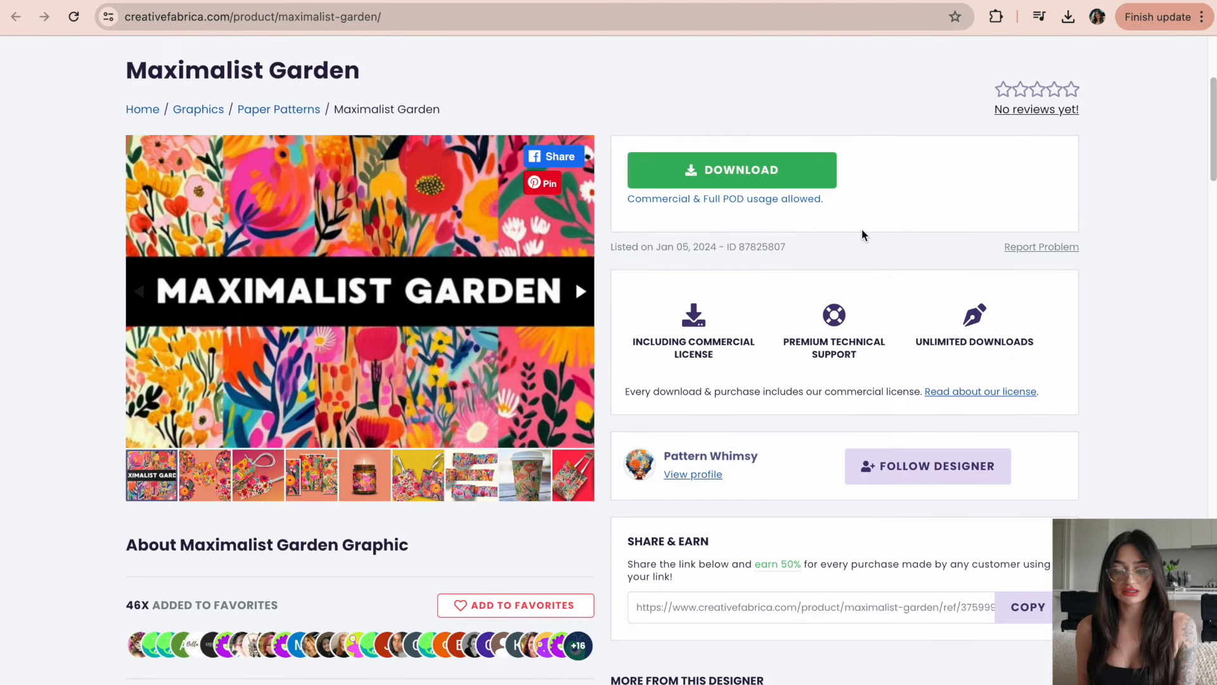
pyautogui.click(292, 496)
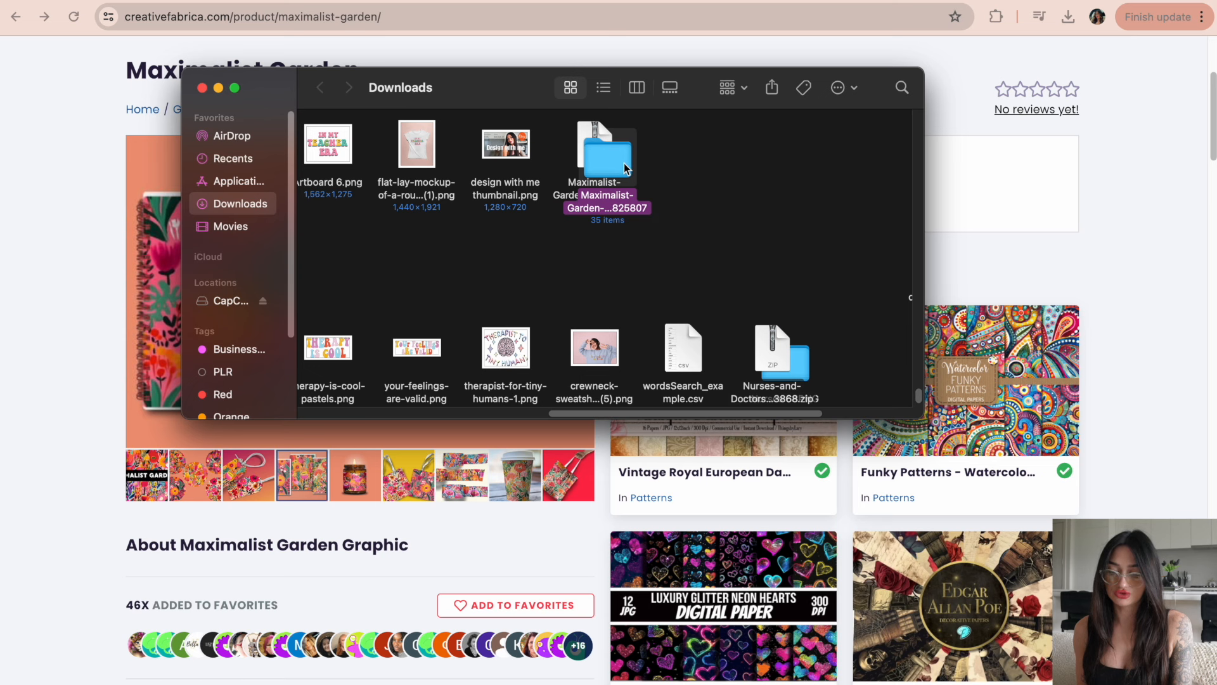
# Open the downloaded Maximalist-Garden-87825807 folder, then upload several patterns to Canva and place the teal and pink floral one on page 4.
pyautogui.doubleClick(624, 162)
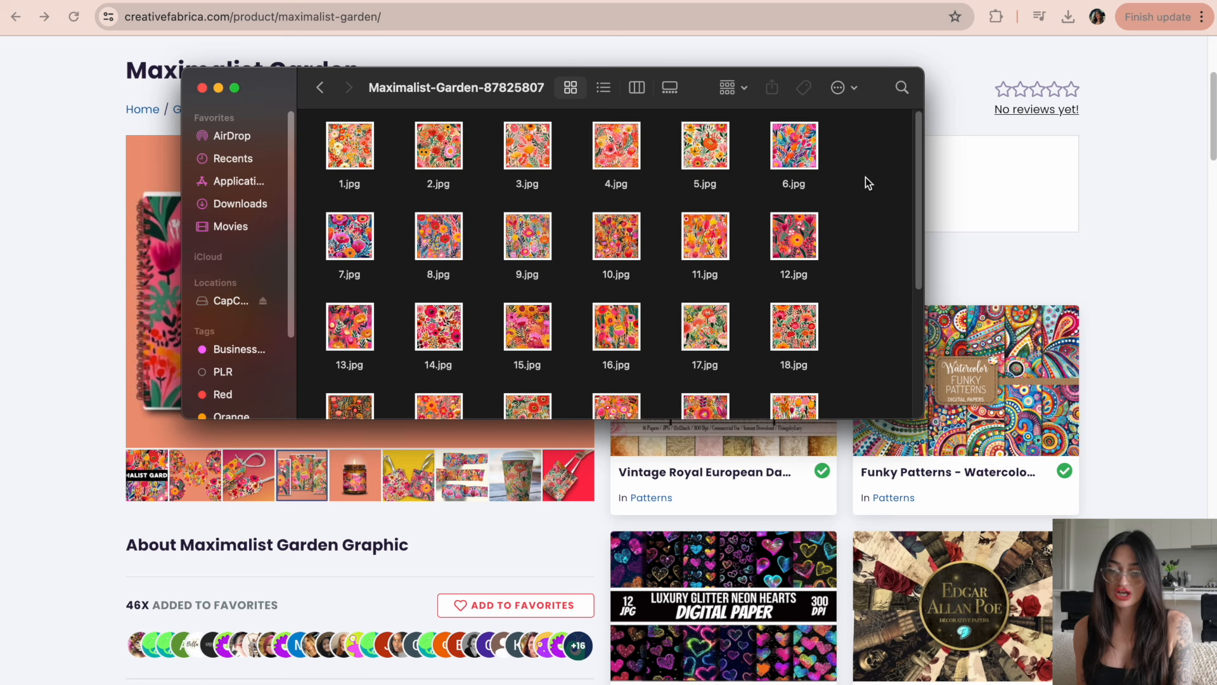
pyautogui.moveTo(917, 185); pyautogui.dragTo(865, 245)
pyautogui.scroll(3, 865, 245)
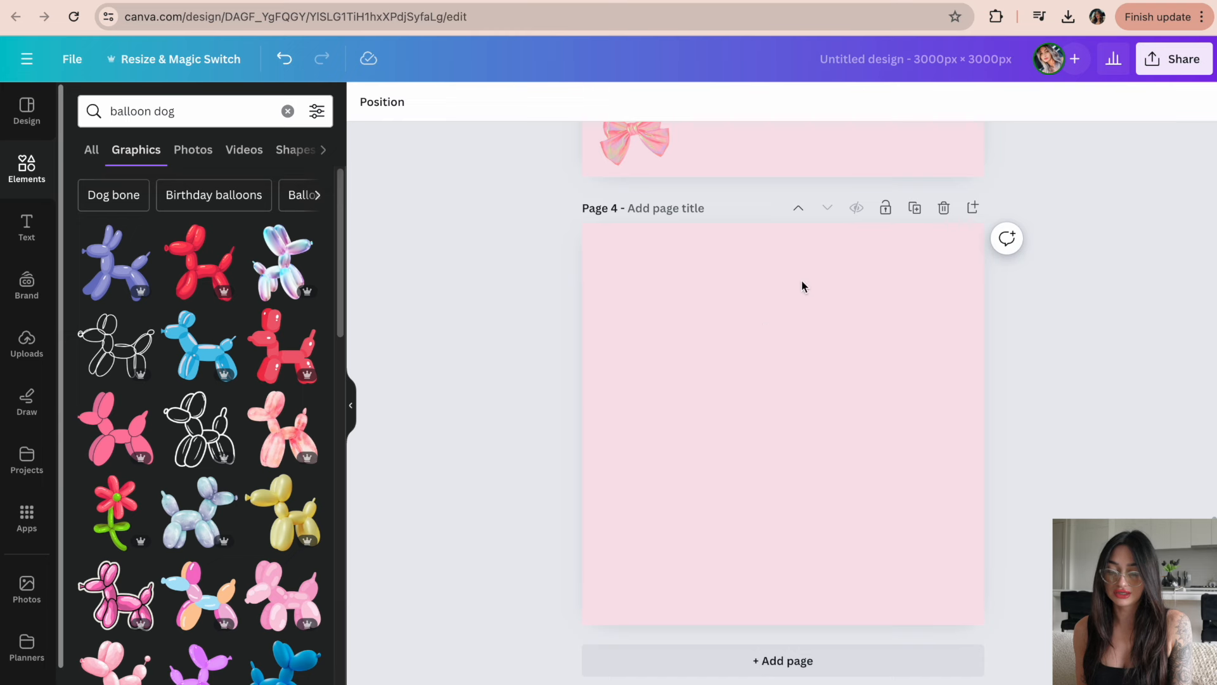
pyautogui.click(1069, 17)
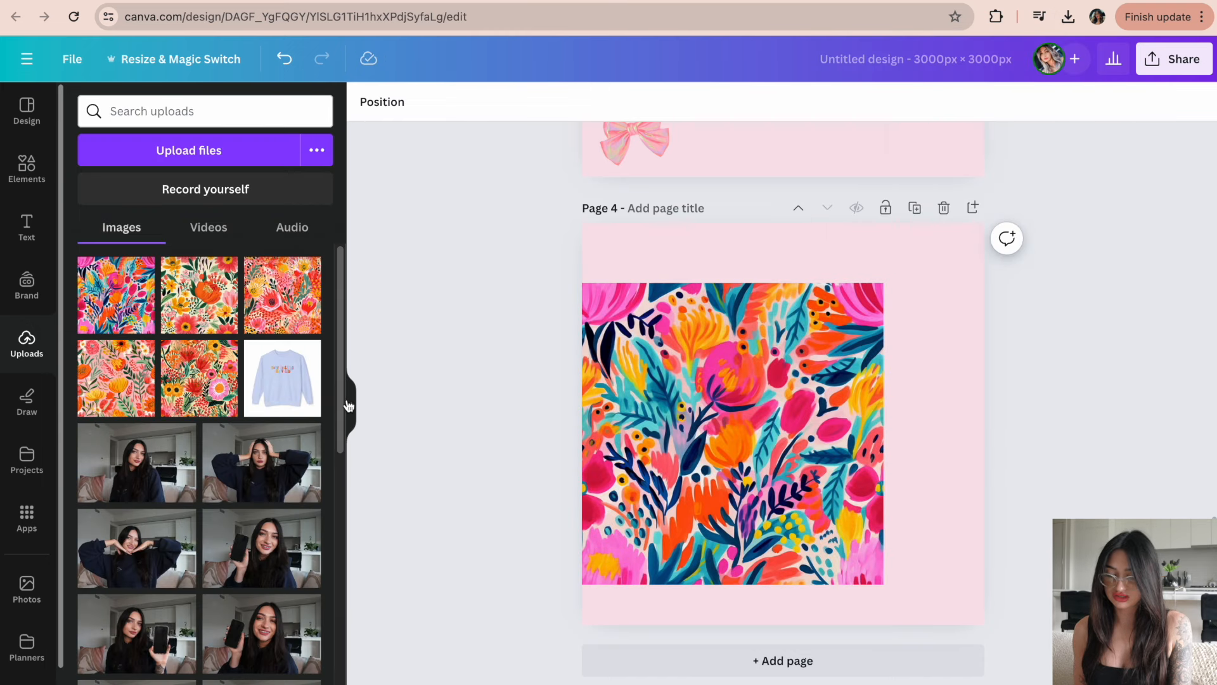
# Enlarge and reposition the teal and pink floral pattern so it covers all of page 4.
pyautogui.click(348, 406)
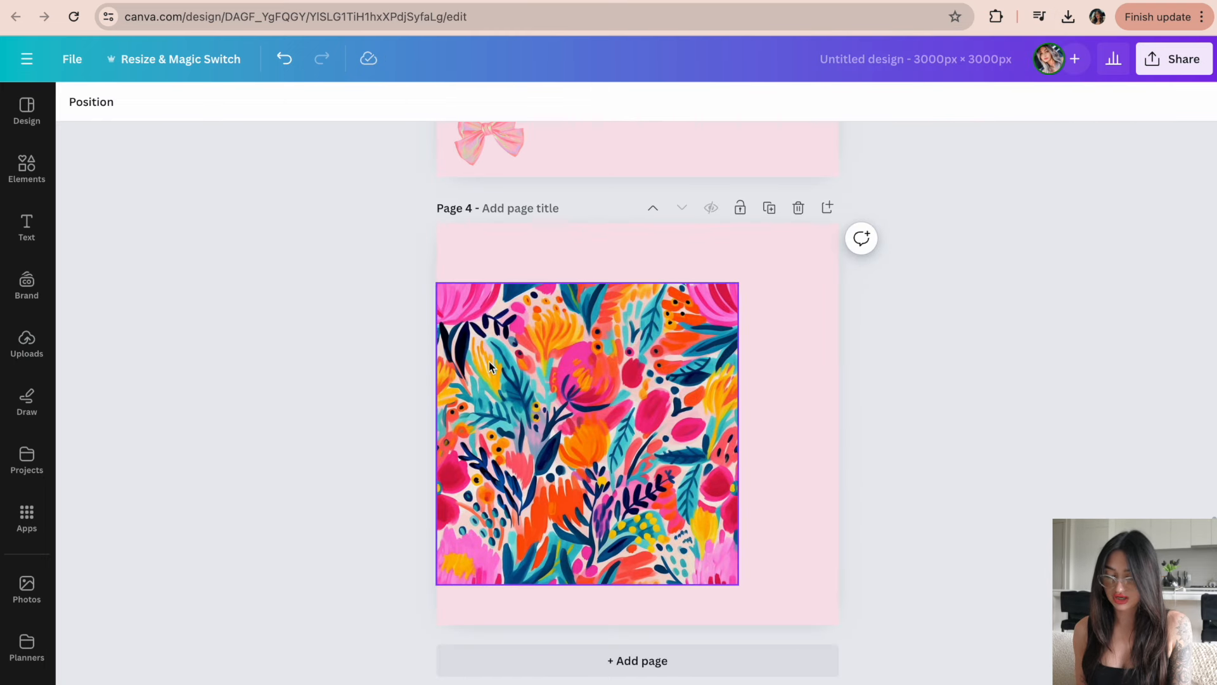
pyautogui.click(459, 300)
pyautogui.moveTo(436, 283); pyautogui.dragTo(317, 164)
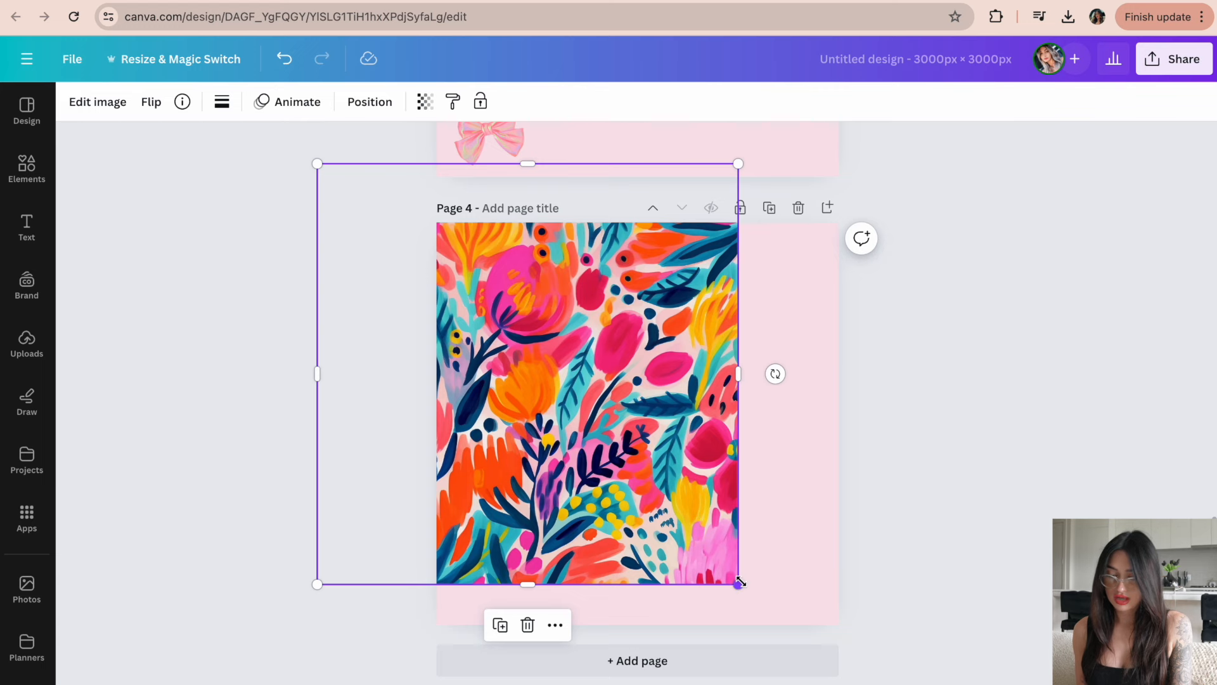
pyautogui.moveTo(739, 581); pyautogui.dragTo(861, 682)
pyautogui.moveTo(730, 515); pyautogui.dragTo(756, 515)
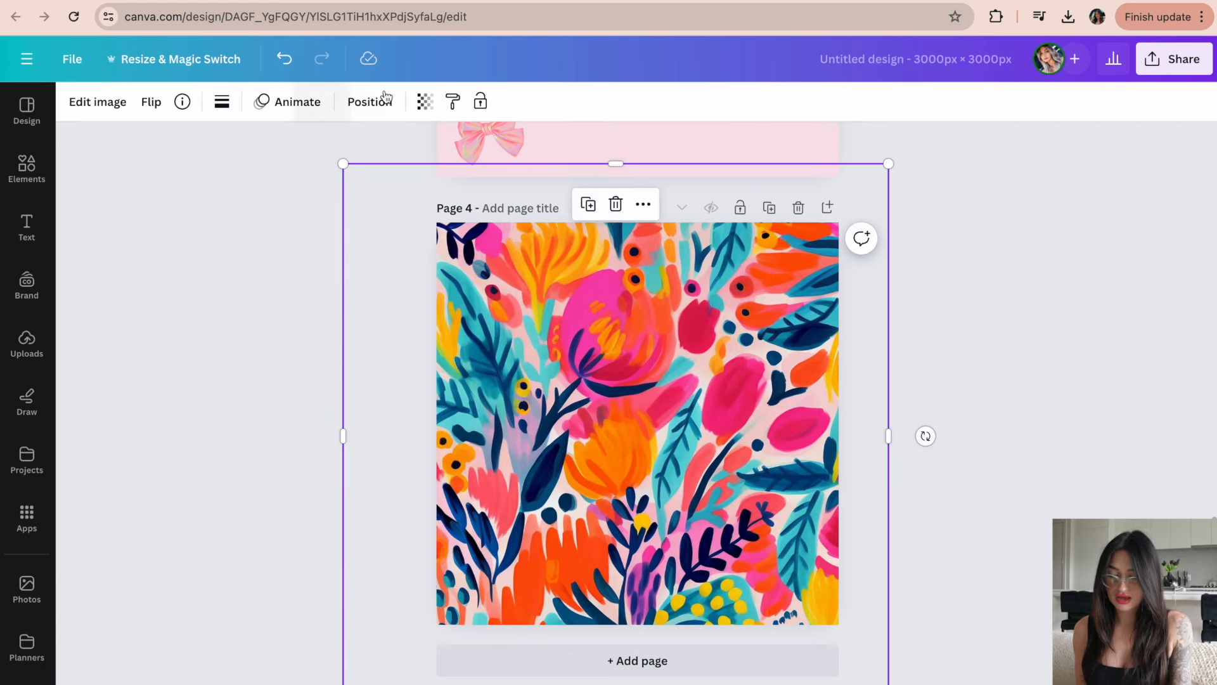
# Set the floral pattern's transparency on page 4 to 42.
pyautogui.click(425, 101)
pyautogui.moveTo(379, 167); pyautogui.dragTo(316, 167)
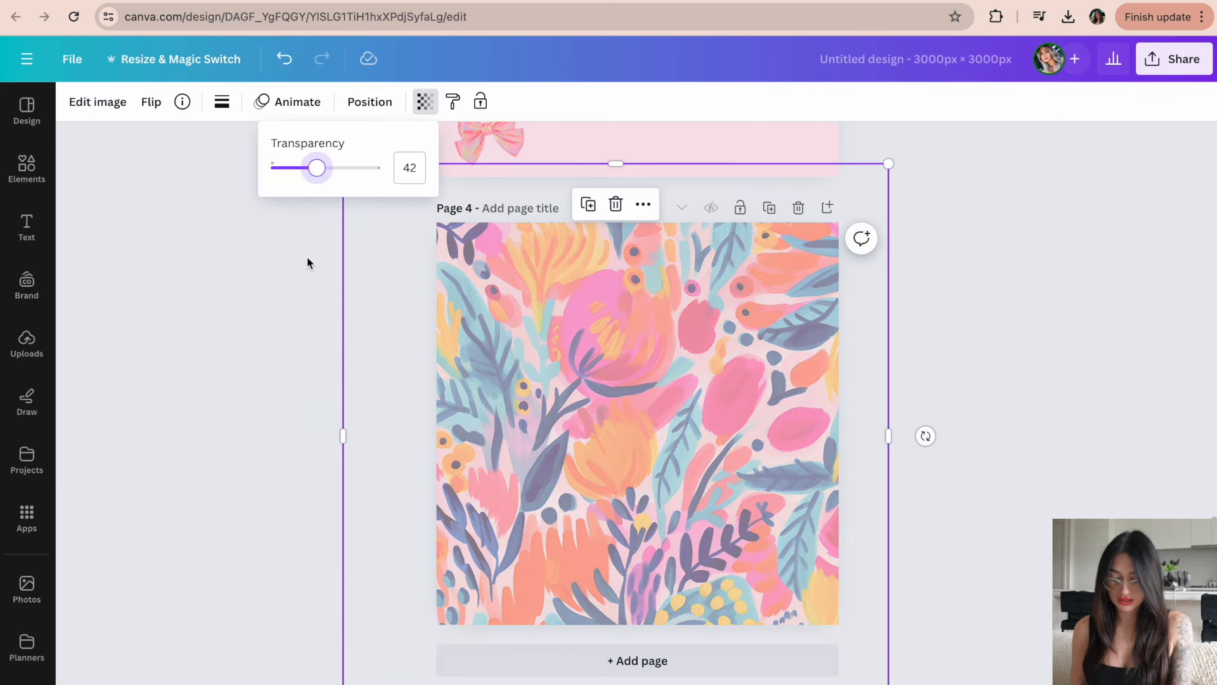
pyautogui.click(305, 261)
# Try pasting a copy of page 3's pink balloon dog over the floral pattern on page 4, and delete it.
pyautogui.scroll(-3, 306, 260)
pyautogui.click(596, 220)
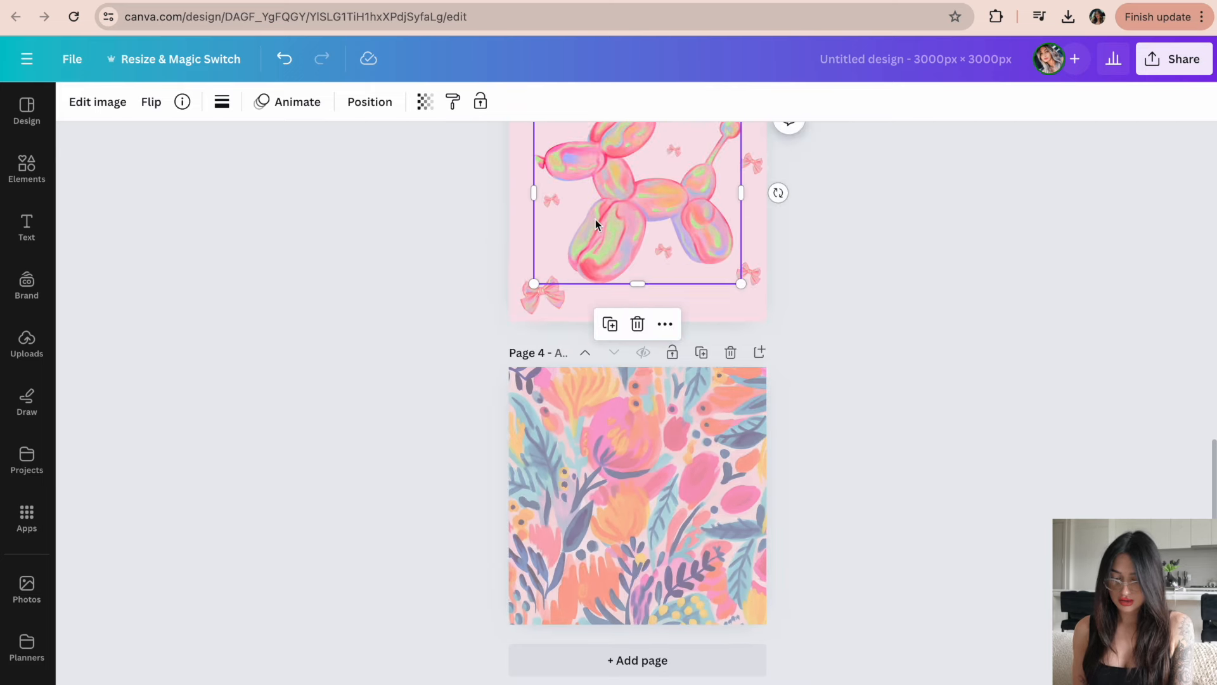
pyautogui.click(699, 550)
pyautogui.press('super+v')
pyautogui.moveTo(641, 538); pyautogui.dragTo(638, 543)
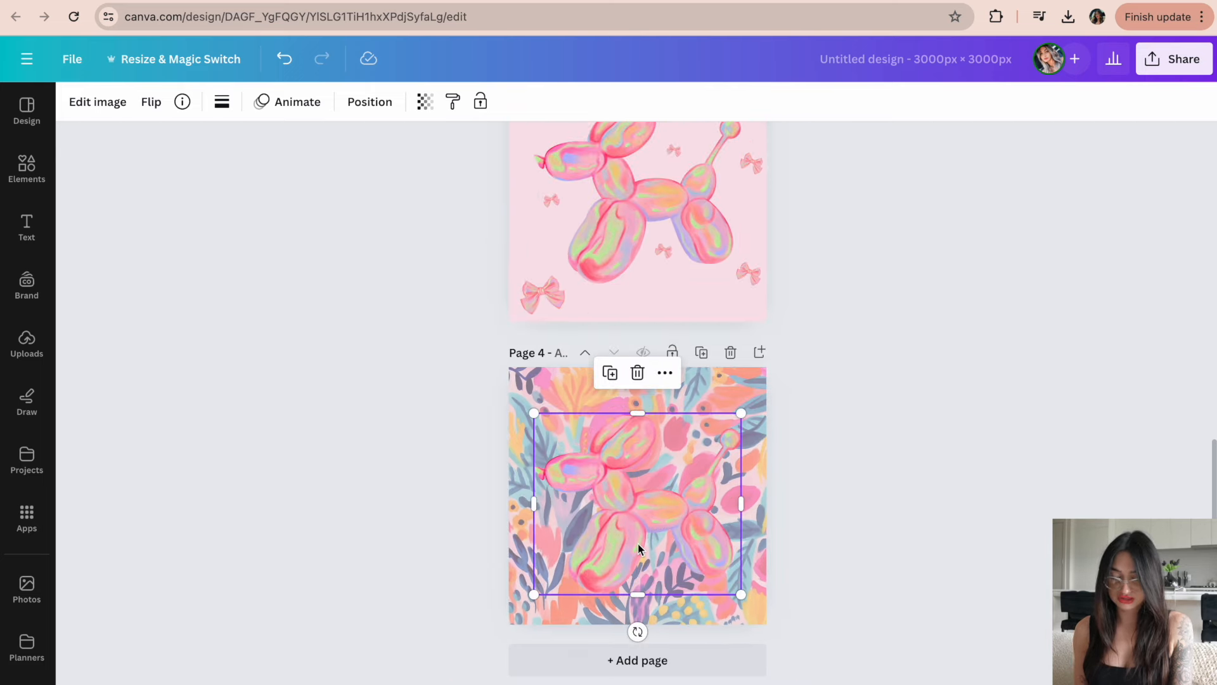
pyautogui.press('Delete')
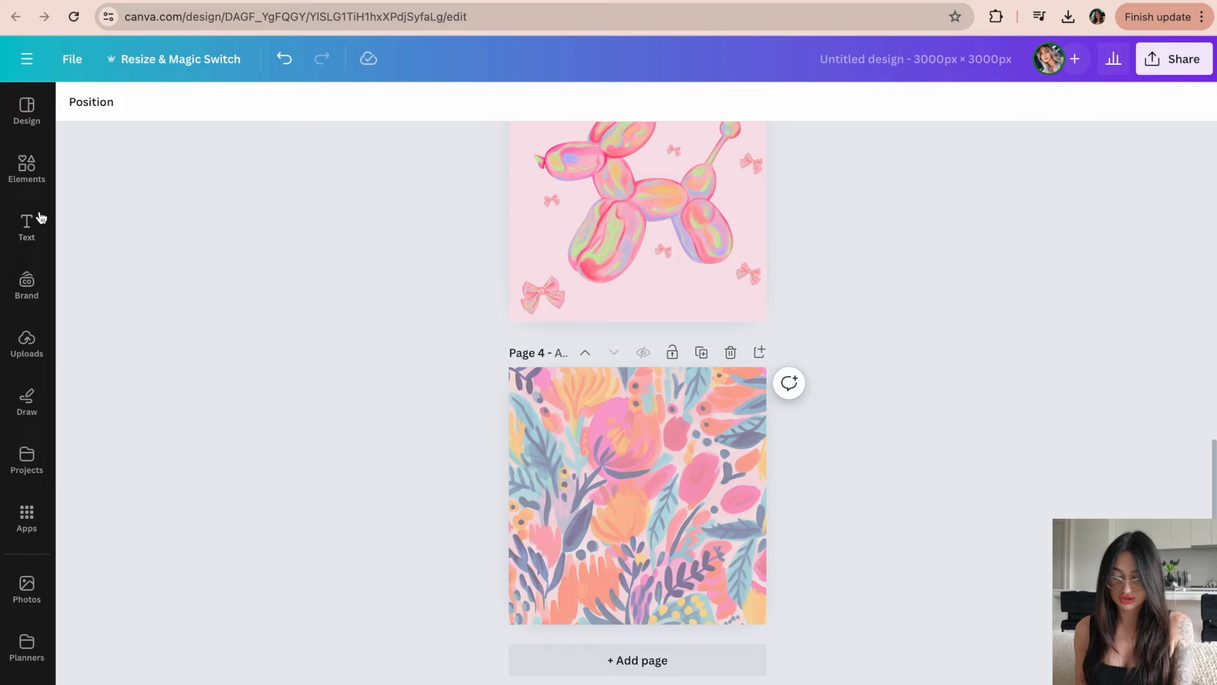
# Add the purple balloon dog graphic to page 4 over the floral pattern and recolour it black and navy.
pyautogui.click(35, 175)
pyautogui.click(116, 260)
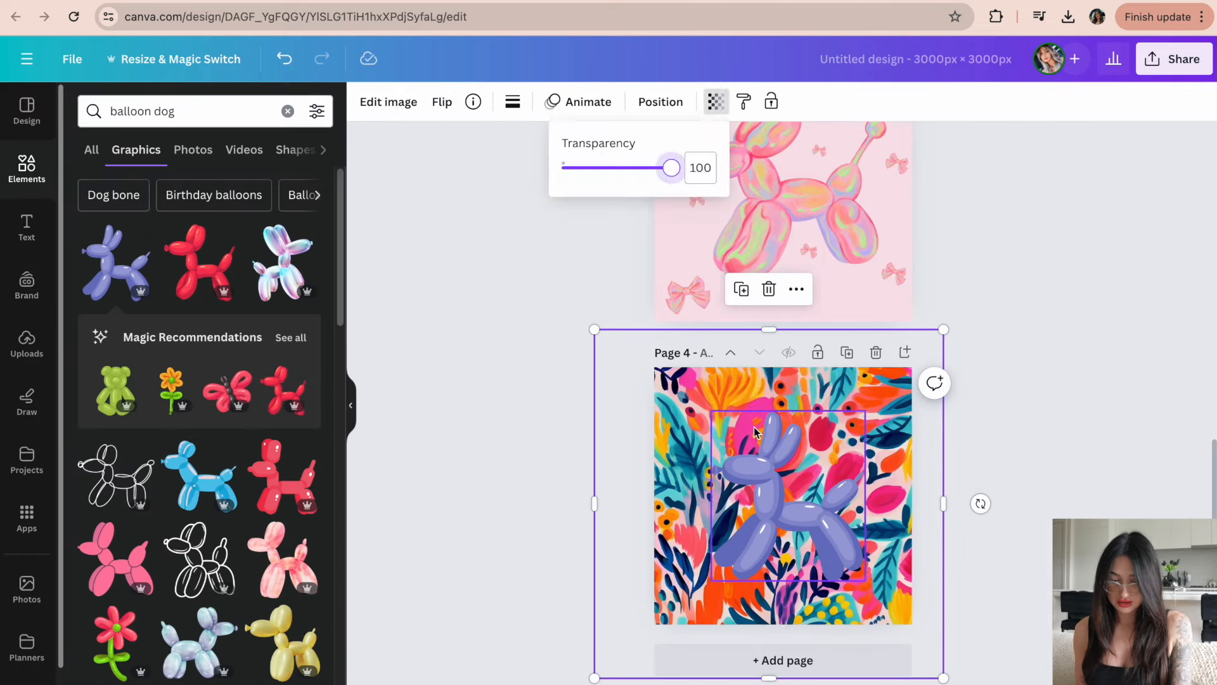
pyautogui.click(513, 101)
pyautogui.click(85, 322)
pyautogui.click(539, 101)
pyautogui.click(85, 322)
pyautogui.click(564, 102)
pyautogui.click(85, 322)
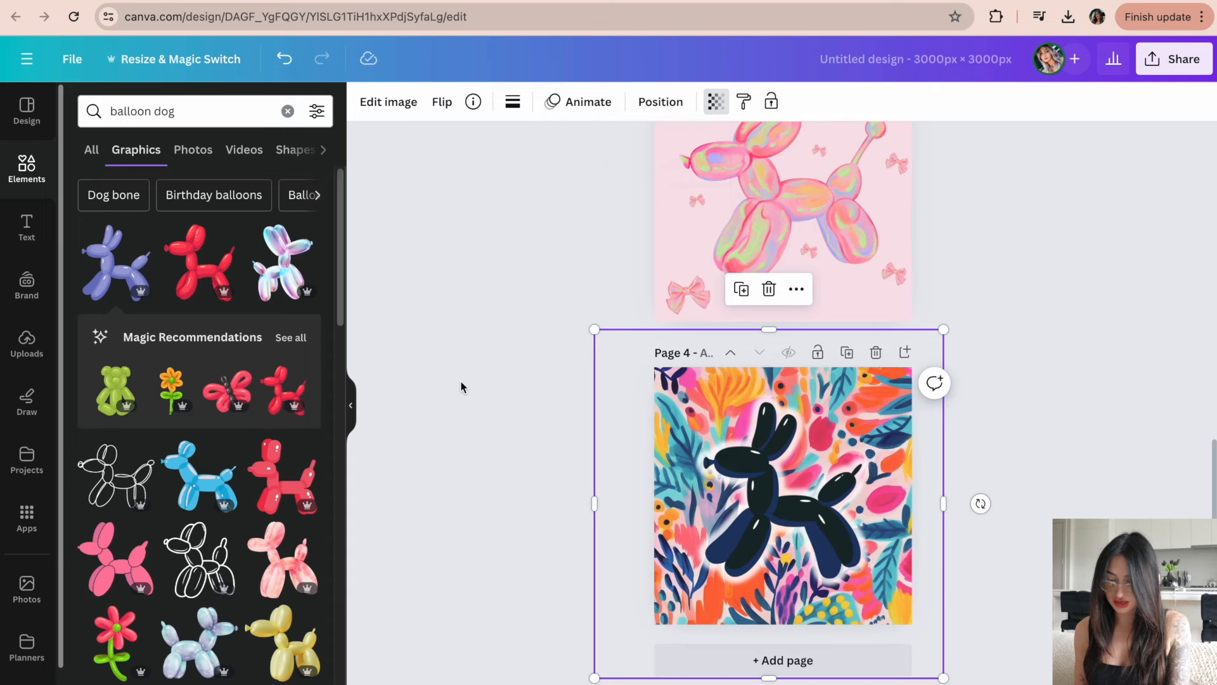
pyautogui.click(523, 400)
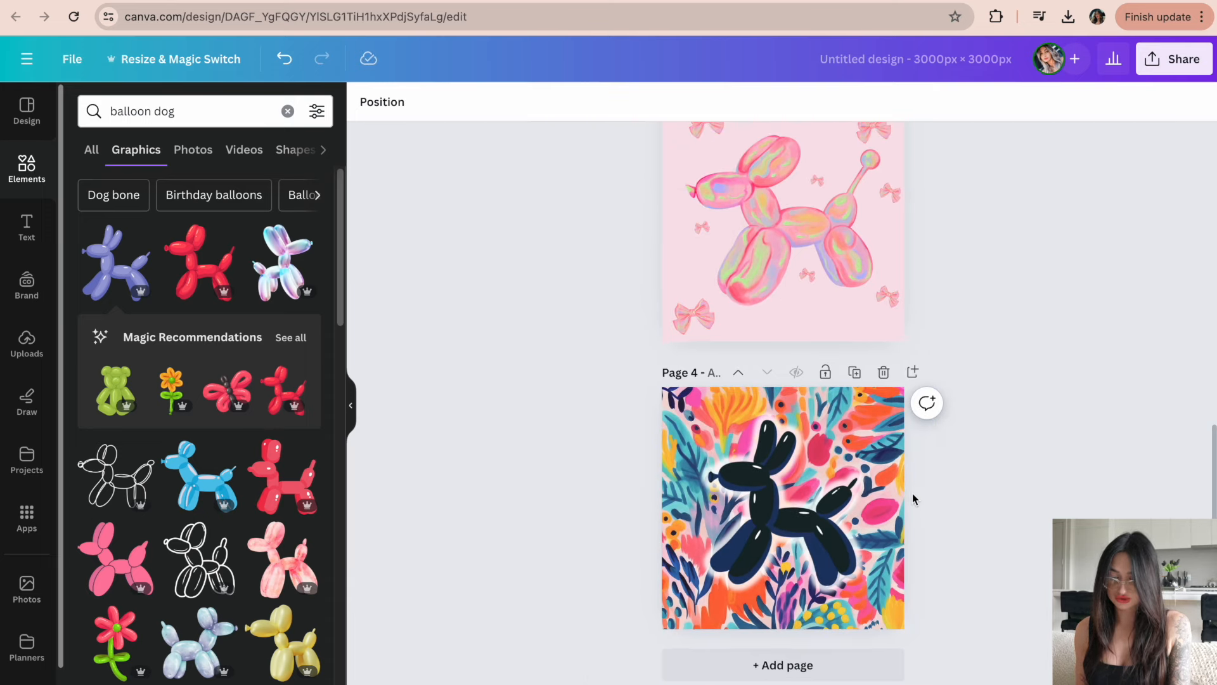
# Add page 5 and cover it completely with the uploaded floral pattern of red blooms, sunflowers and a large pink flower.
pyautogui.click(353, 408)
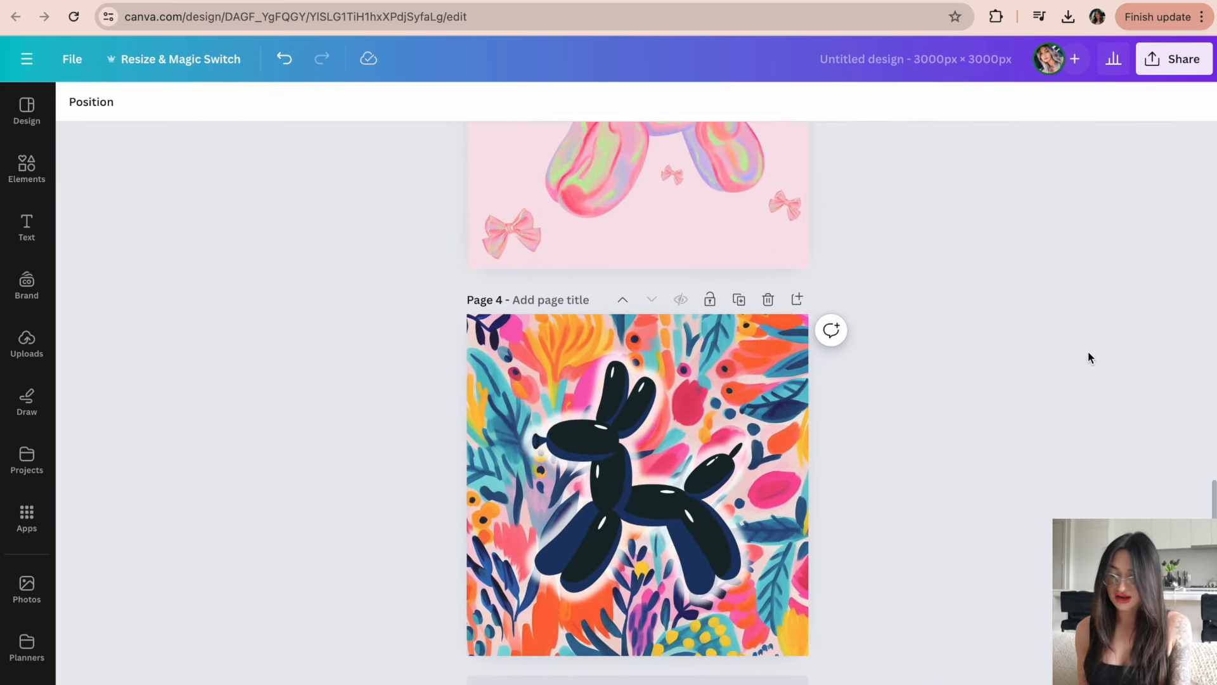
pyautogui.scroll(-1, 638, 482)
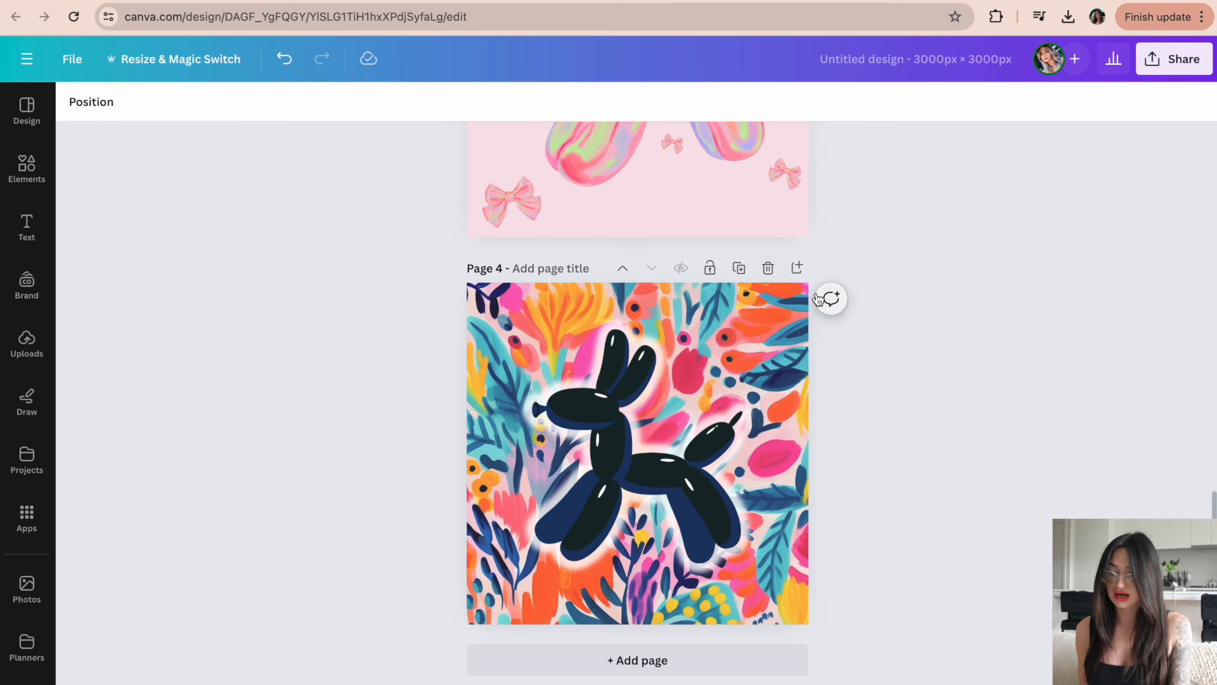
pyautogui.click(636, 663)
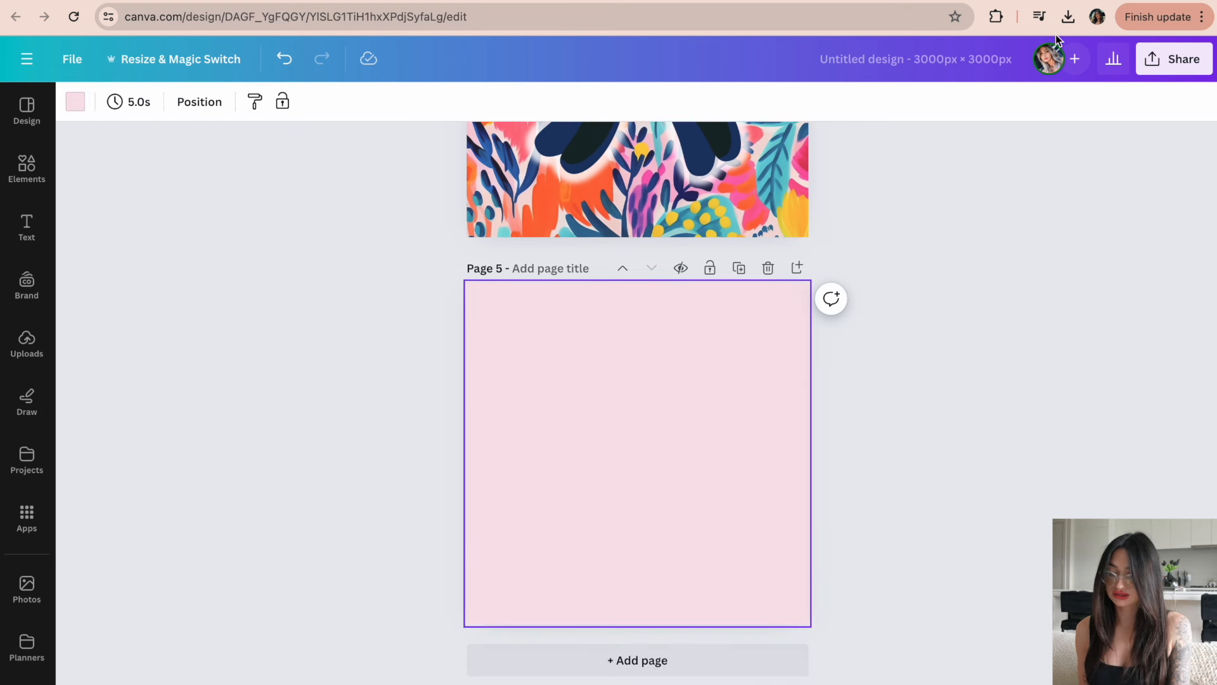
pyautogui.click(1069, 19)
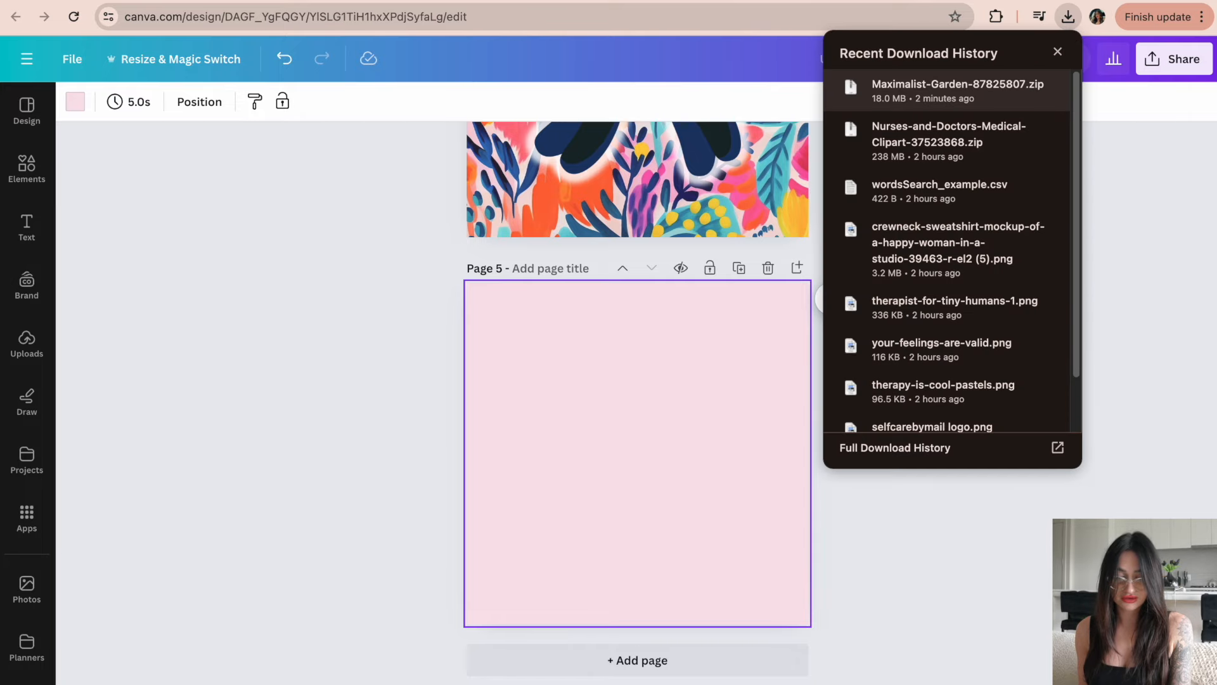
pyautogui.click(27, 346)
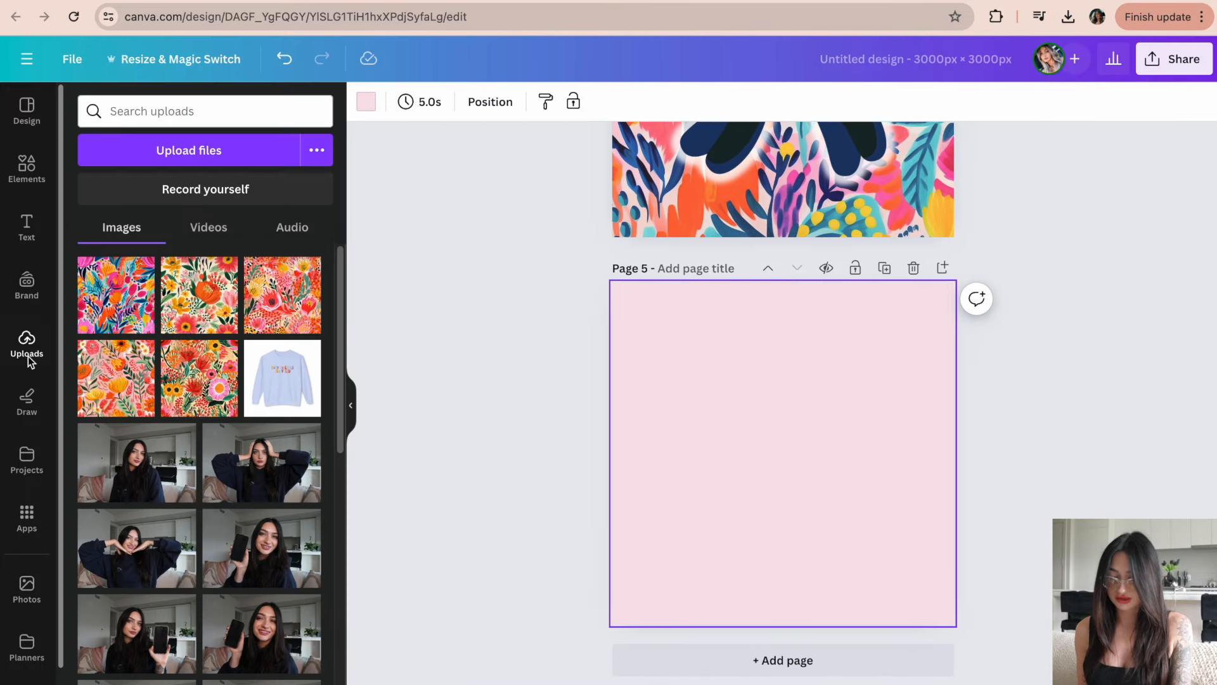
pyautogui.click(209, 382)
pyautogui.click(525, 416)
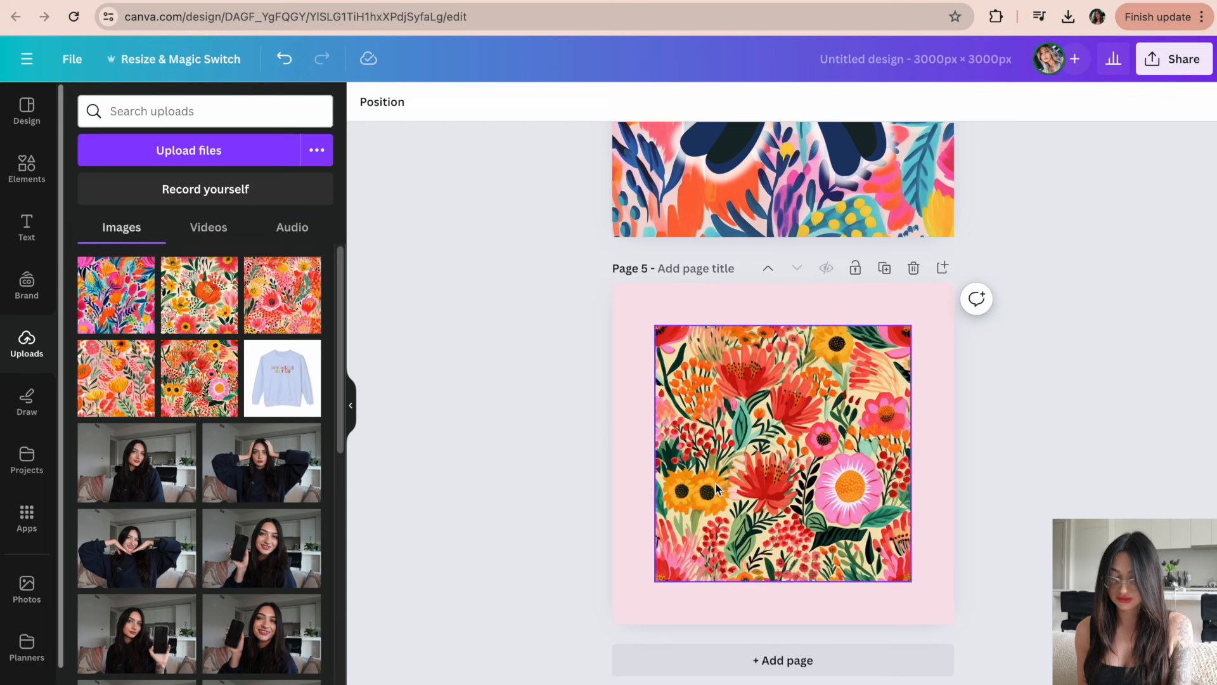
pyautogui.click(350, 406)
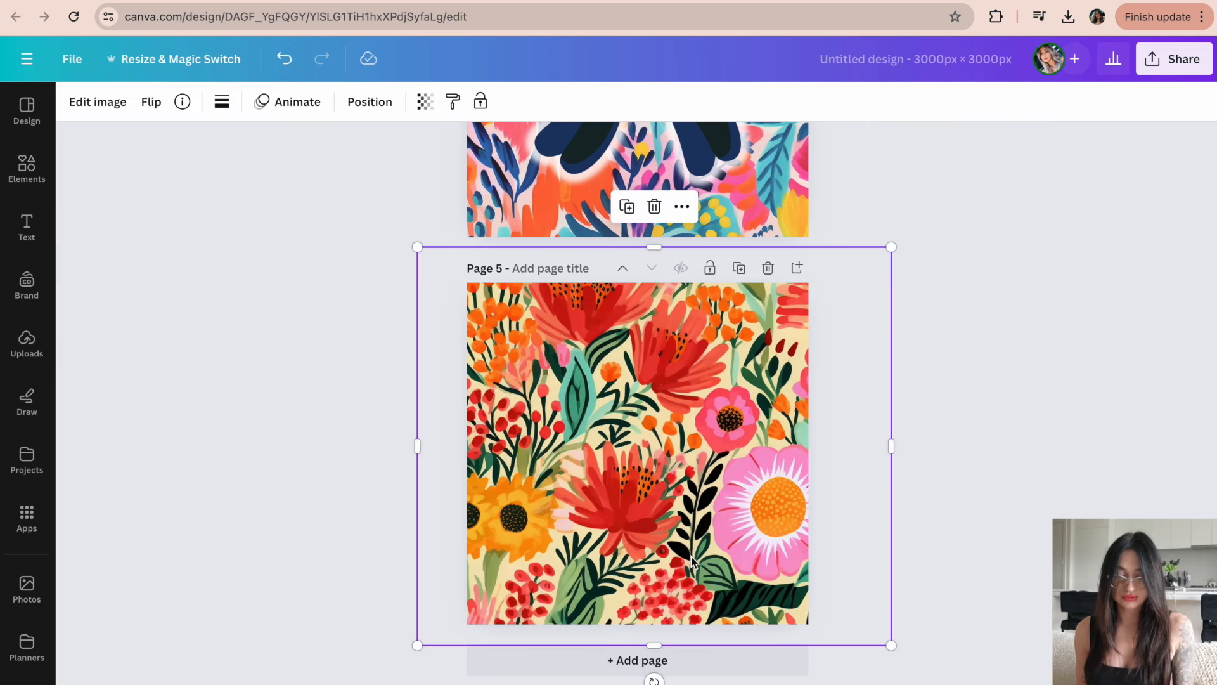
pyautogui.click(249, 445)
# Search the graphics library for "cheetah".
pyautogui.click(28, 170)
pyautogui.click(169, 110)
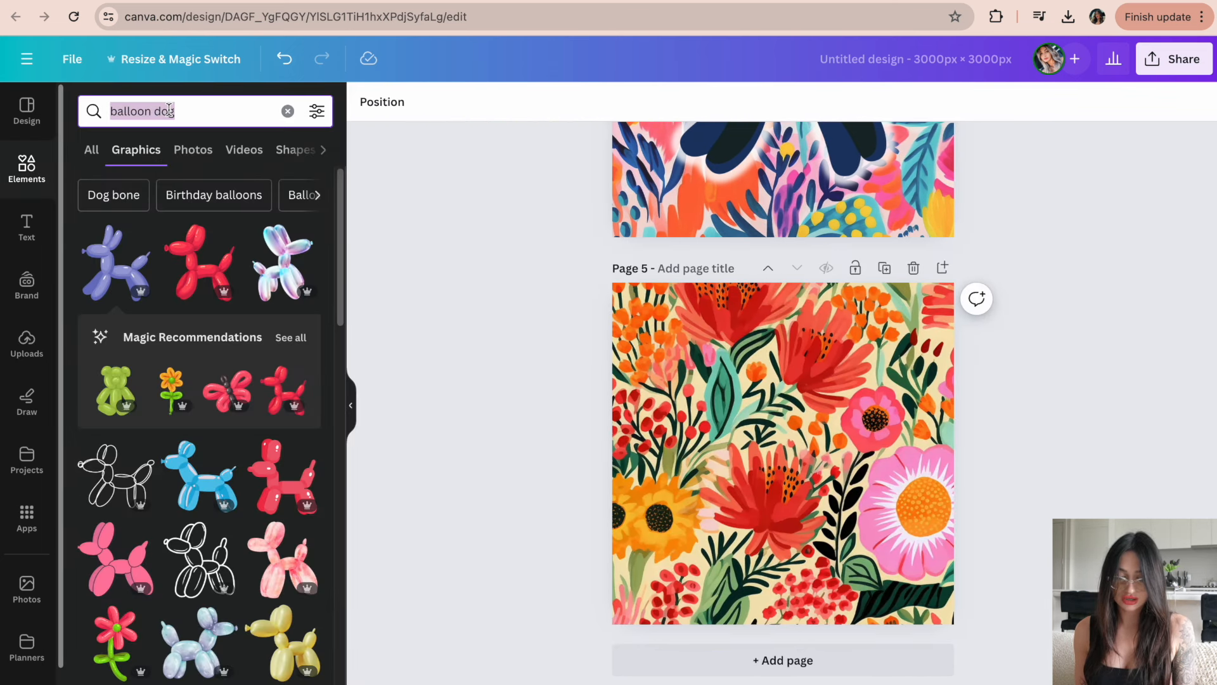
pyautogui.write('cheetah')
pyautogui.press('Return')
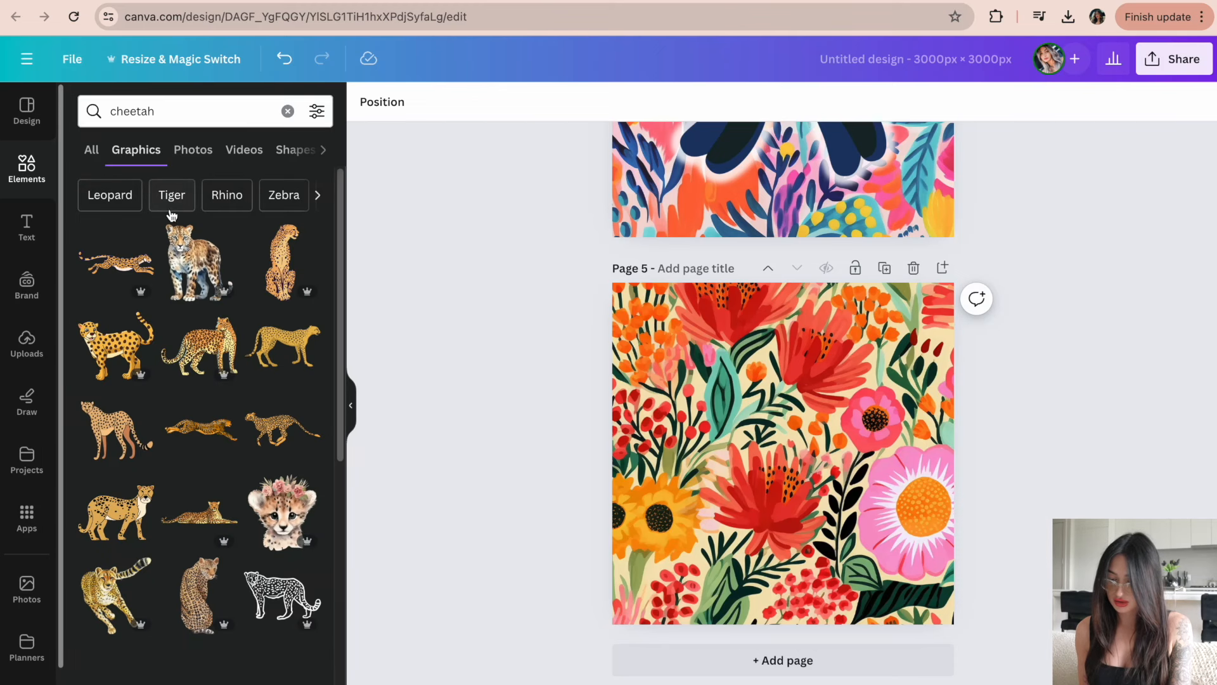
# Try the standing watercolour cheetah graphic over the floral pattern on page 5, and delete it.
pyautogui.click(204, 258)
pyautogui.moveTo(820, 467); pyautogui.dragTo(855, 483)
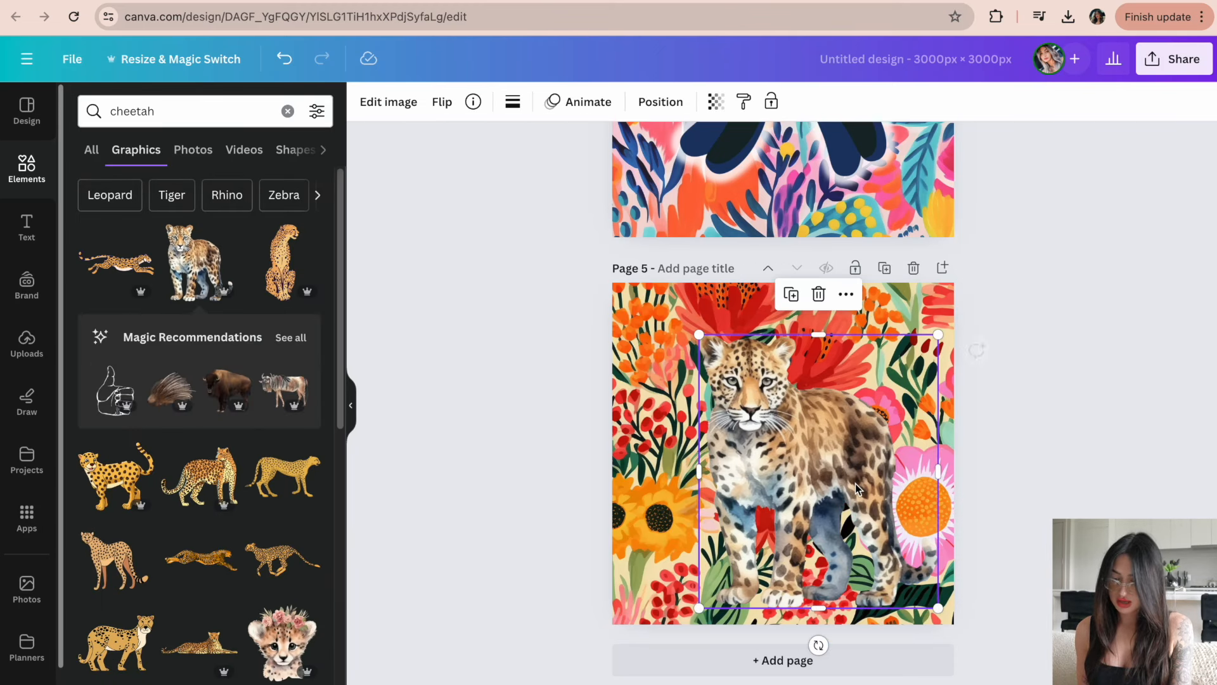
pyautogui.press('Delete')
# Add the sitting cheetah graphic to page 5 and enlarge it until its lower body runs past the page's bottom edge.
pyautogui.click(282, 260)
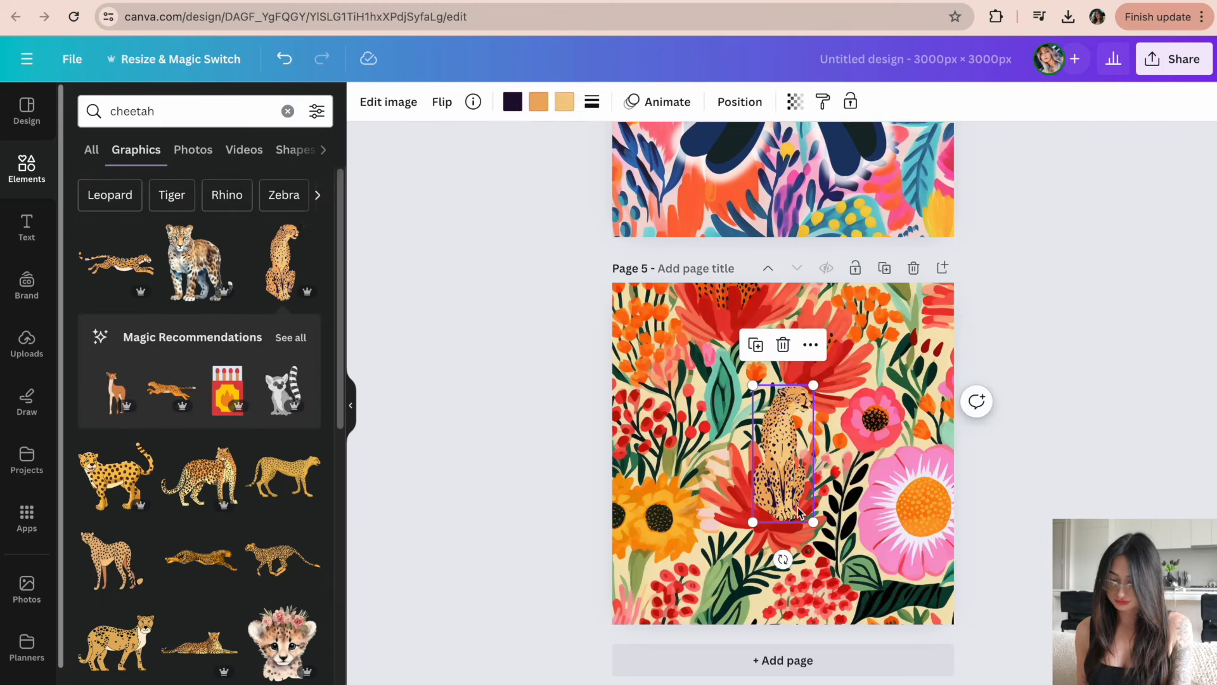
pyautogui.moveTo(888, 591); pyautogui.dragTo(788, 579)
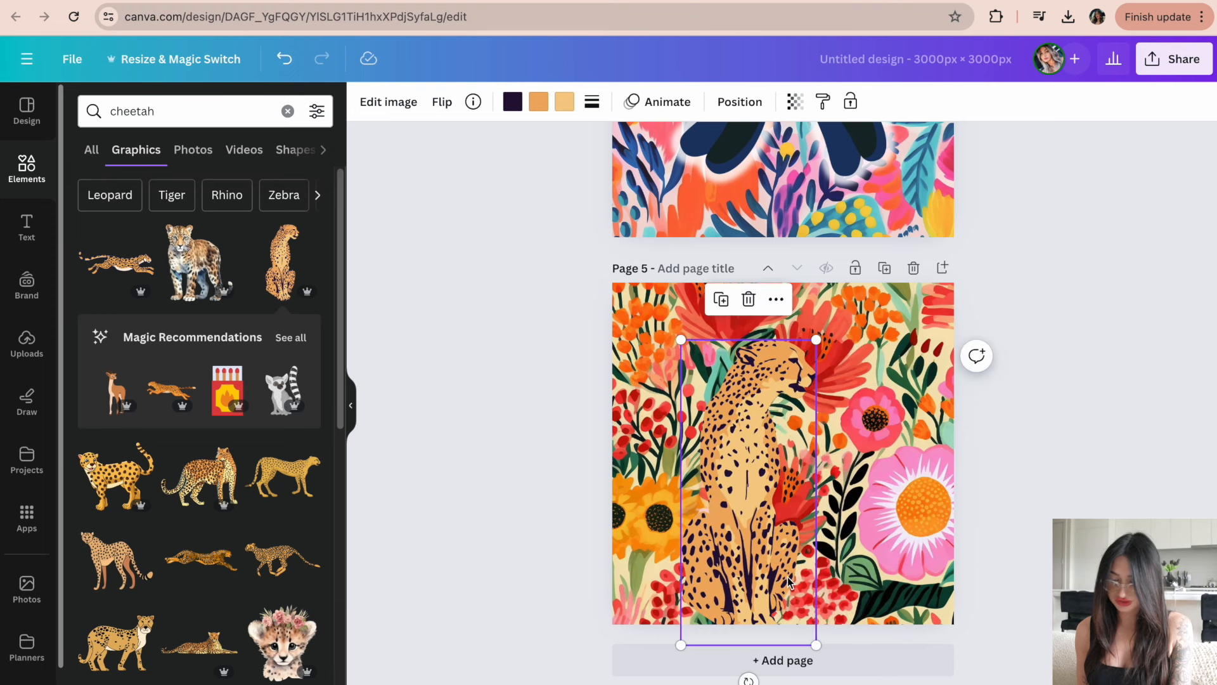
pyautogui.moveTo(817, 643); pyautogui.dragTo(863, 683)
pyautogui.moveTo(792, 564); pyautogui.dragTo(793, 553)
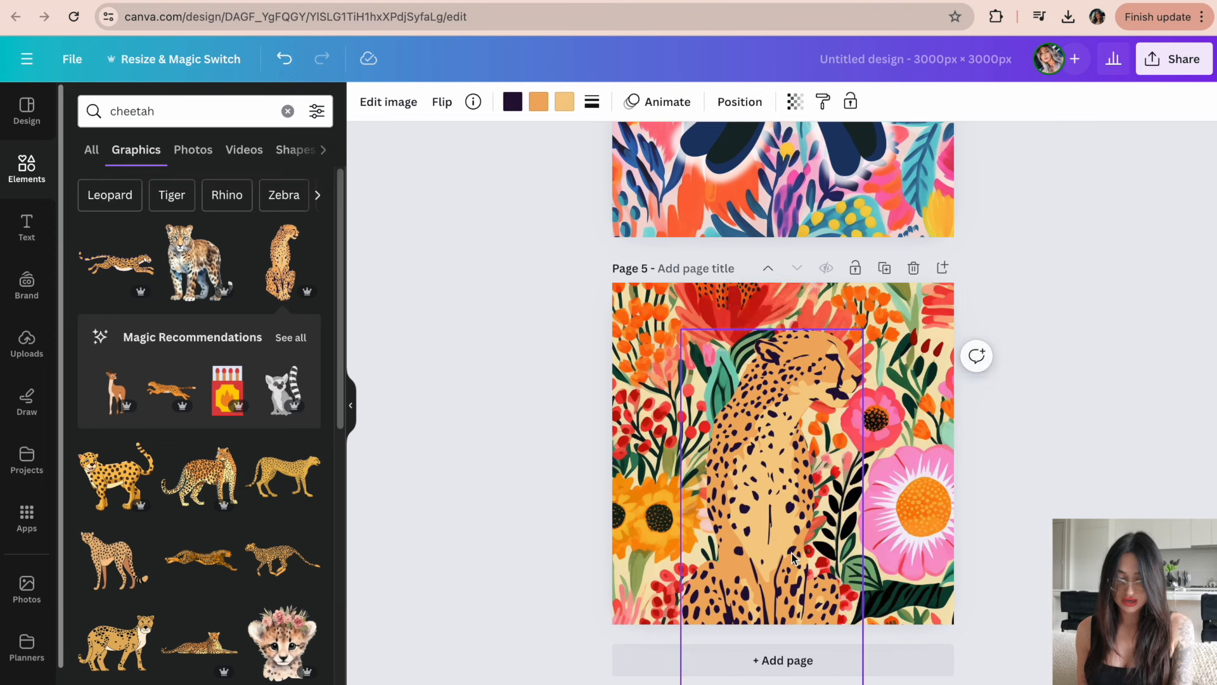
# Apply a Glow shadow effect to the cheetah on page 5.
pyautogui.click(351, 405)
pyautogui.click(98, 102)
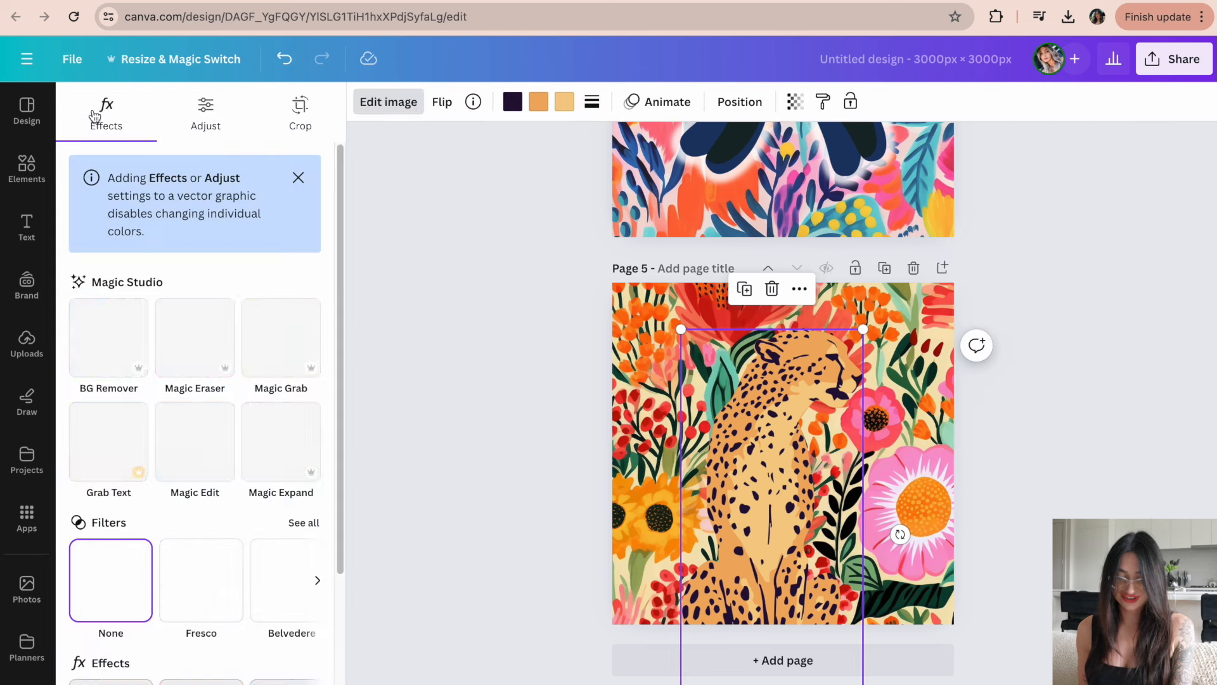
pyautogui.moveTo(338, 432); pyautogui.dragTo(340, 593)
pyautogui.click(113, 510)
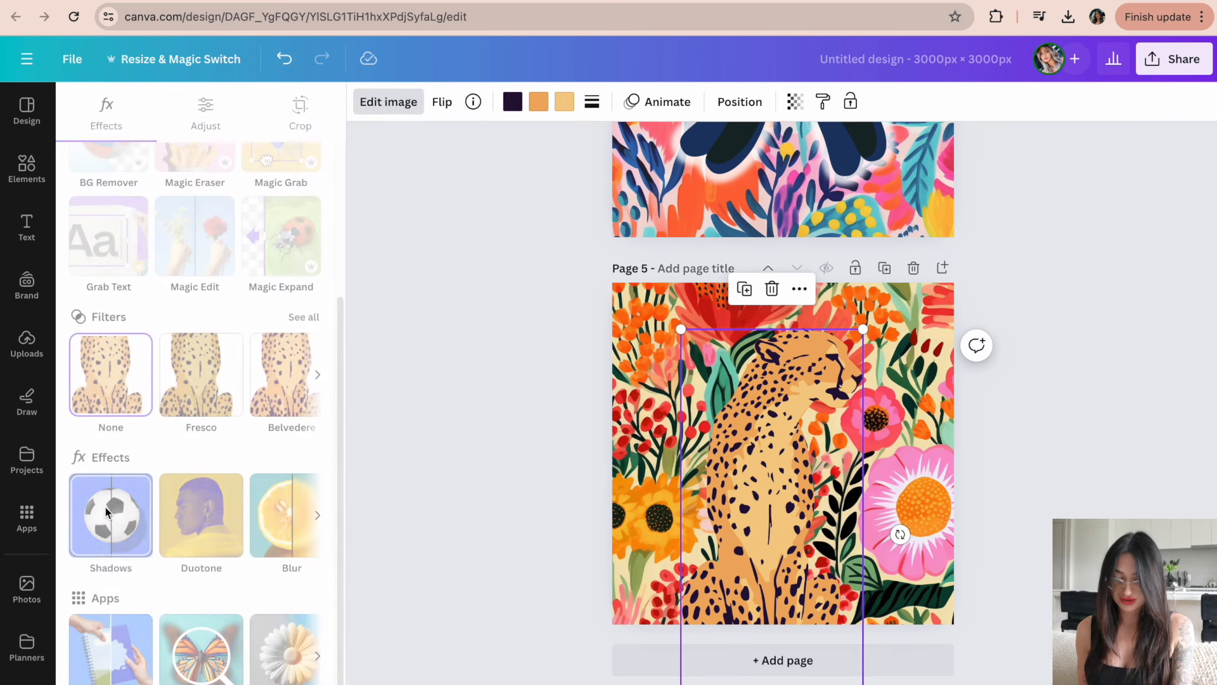
pyautogui.click(112, 283)
# Try an Outline shadow on the cheetah with reduced intensity and size.
pyautogui.click(232, 296)
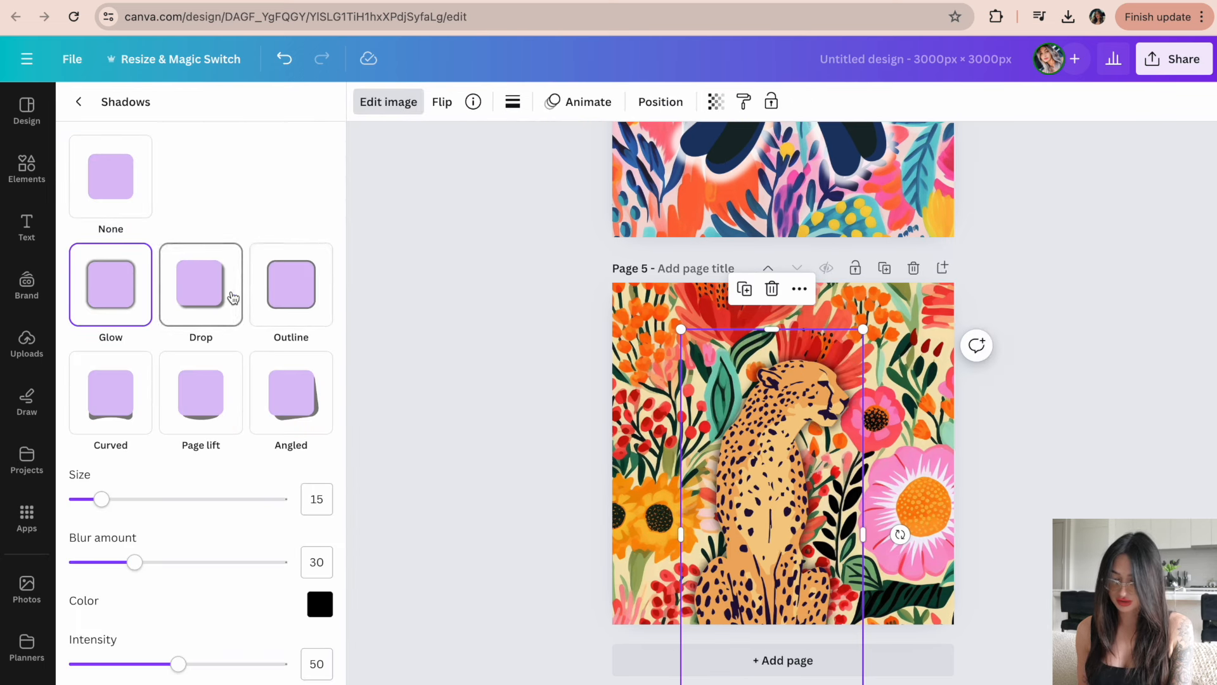
pyautogui.click(279, 284)
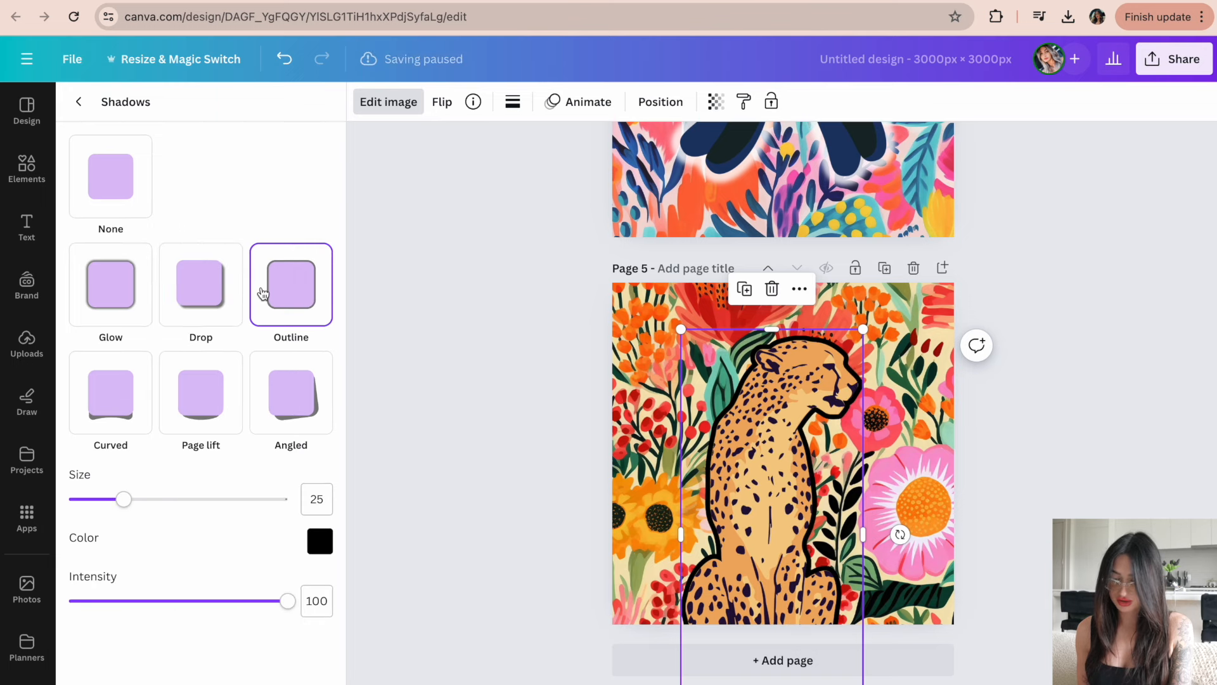
pyautogui.moveTo(288, 601); pyautogui.dragTo(257, 624)
pyautogui.moveTo(123, 499); pyautogui.dragTo(104, 499)
# Switch the cheetah's shadow back to Glow, with a larger size and full intensity.
pyautogui.click(111, 285)
pyautogui.moveTo(256, 663); pyautogui.dragTo(288, 664)
pyautogui.moveTo(101, 499); pyautogui.dragTo(152, 499)
# Enlarge the cheetah to about 1,700 px wide and shift it slightly towards the page's centre.
pyautogui.moveTo(536, 329); pyautogui.dragTo(522, 304)
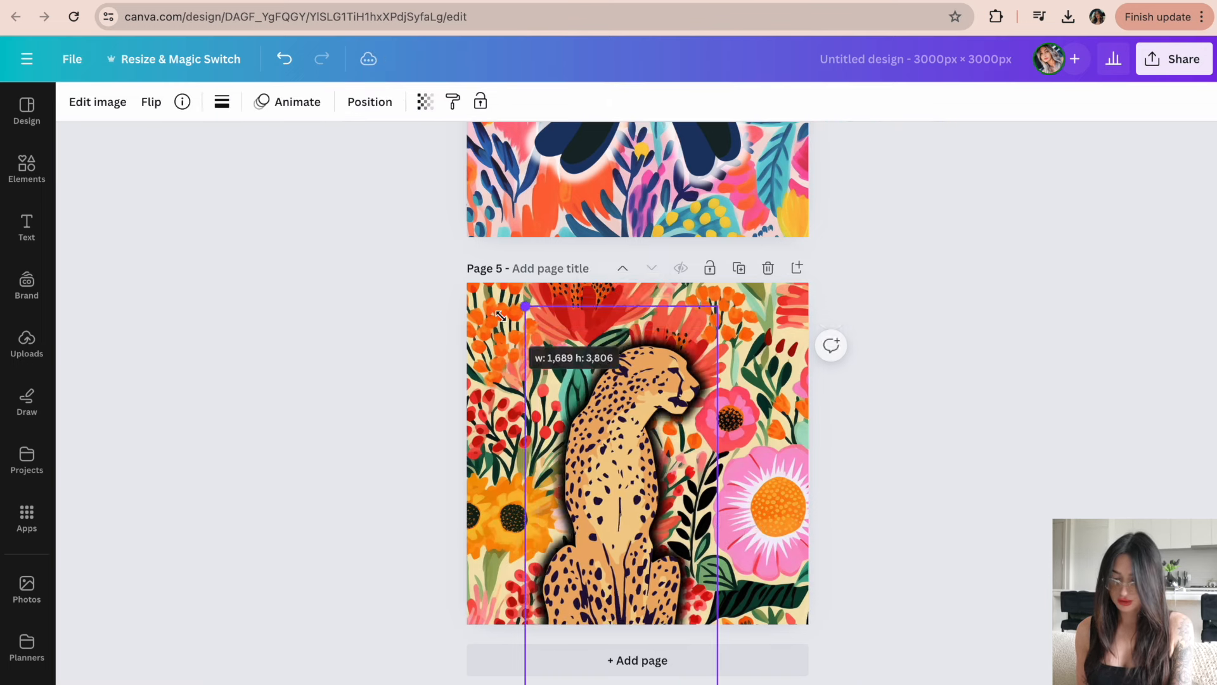
pyautogui.moveTo(649, 426); pyautogui.dragTo(660, 432)
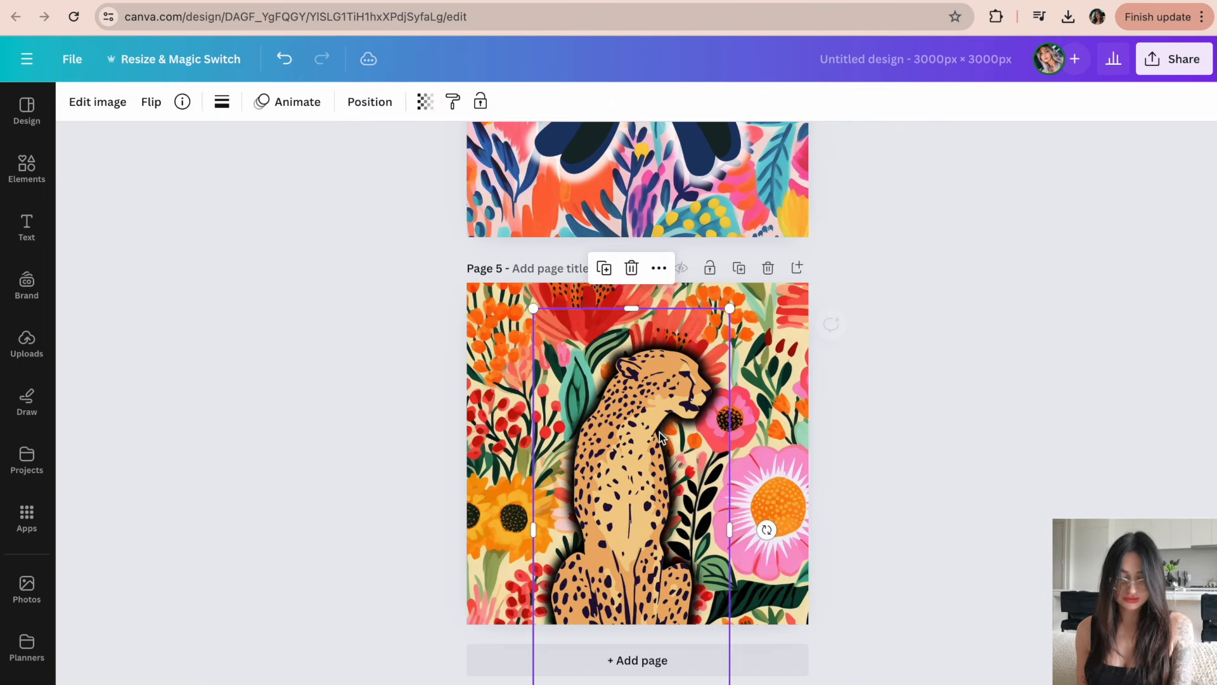
pyautogui.click(821, 379)
# Search the graphics for "martini" and add the martini glass with green olives beside the cheetah on page 5.
pyautogui.click(11, 152)
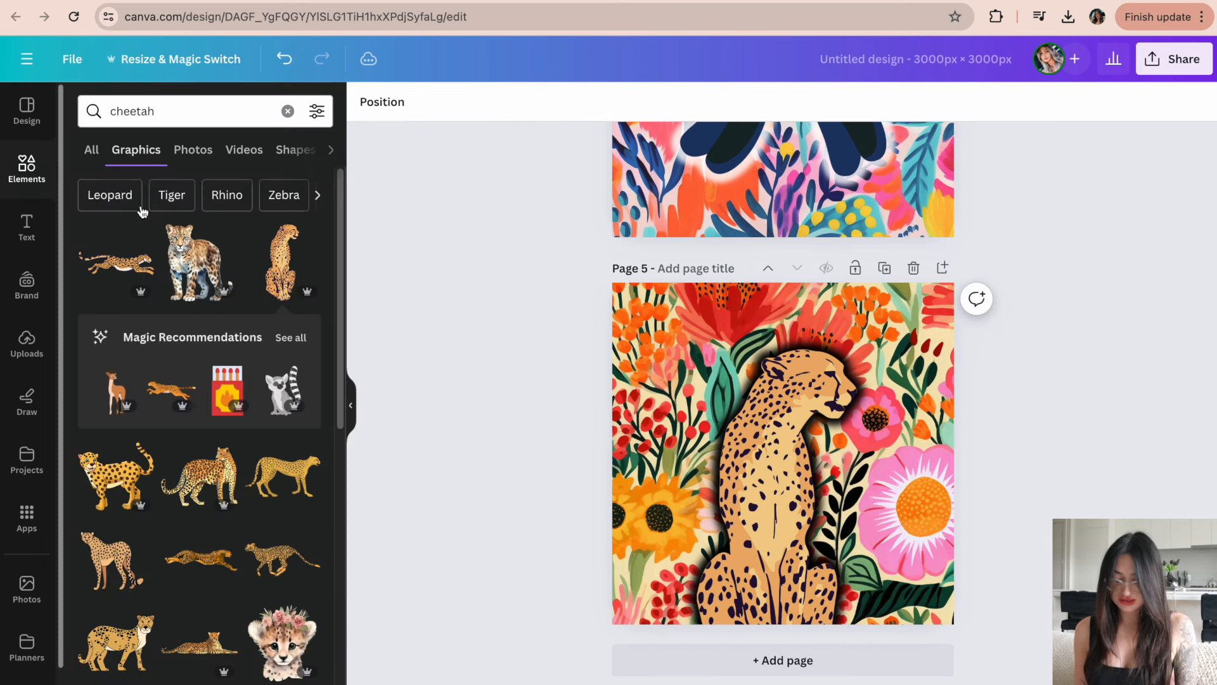
pyautogui.tripleClick(245, 111)
pyautogui.write('martinit')
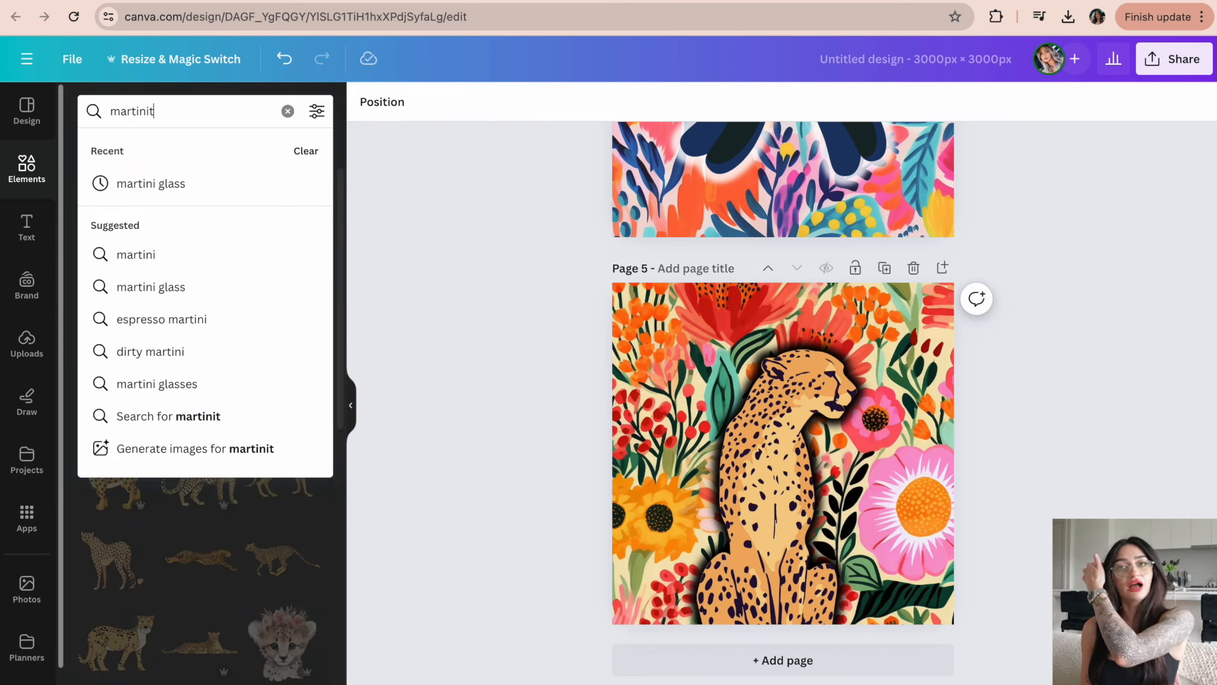
pyautogui.press('Return')
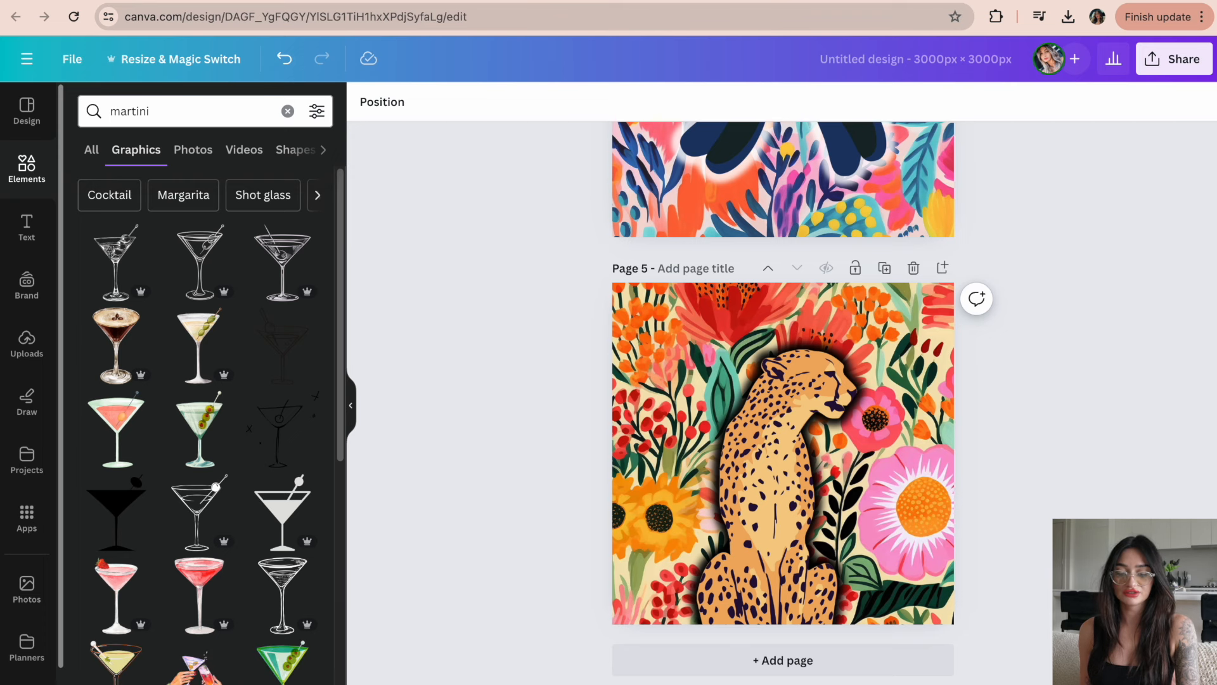
pyautogui.click(199, 346)
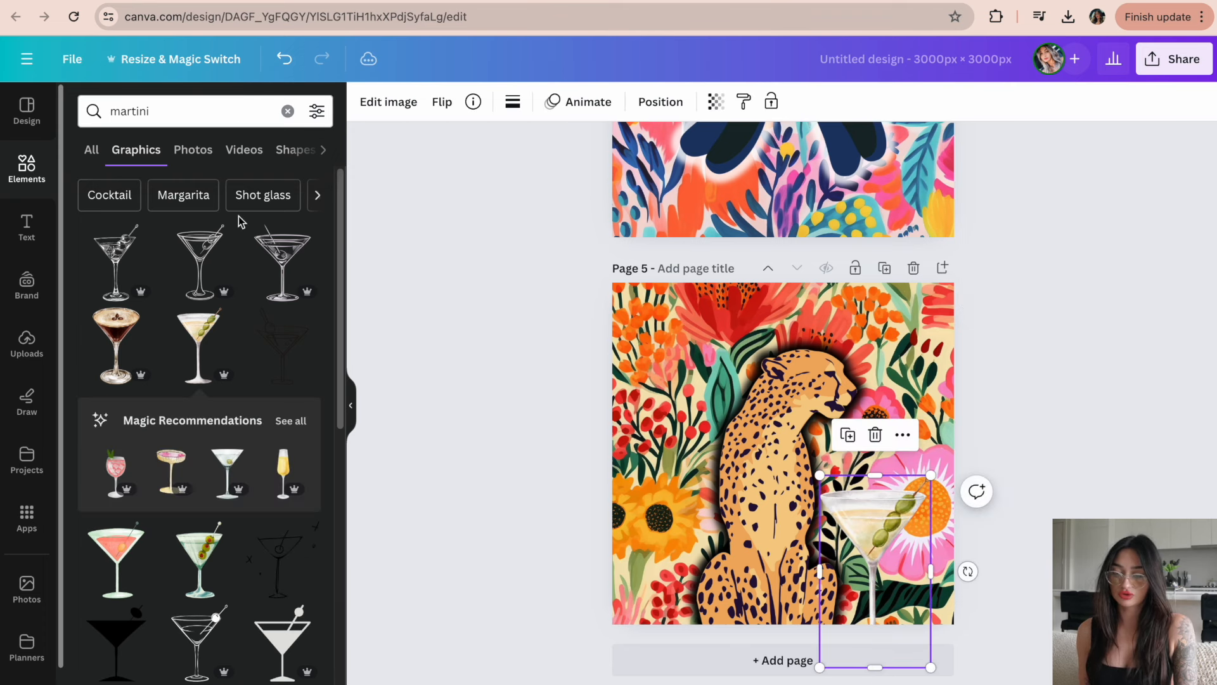
# Apply a Glow shadow to the martini glass with size 60, intensity 94 and a dark colour.
pyautogui.click(380, 109)
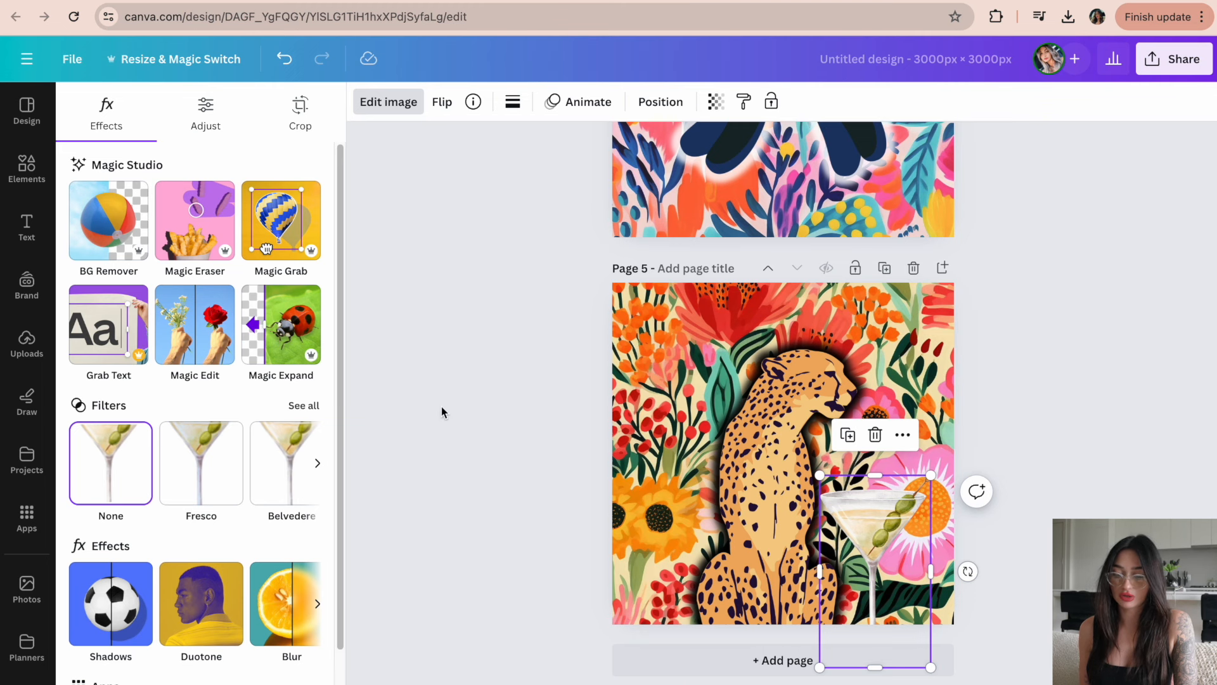
pyautogui.click(105, 606)
pyautogui.click(115, 285)
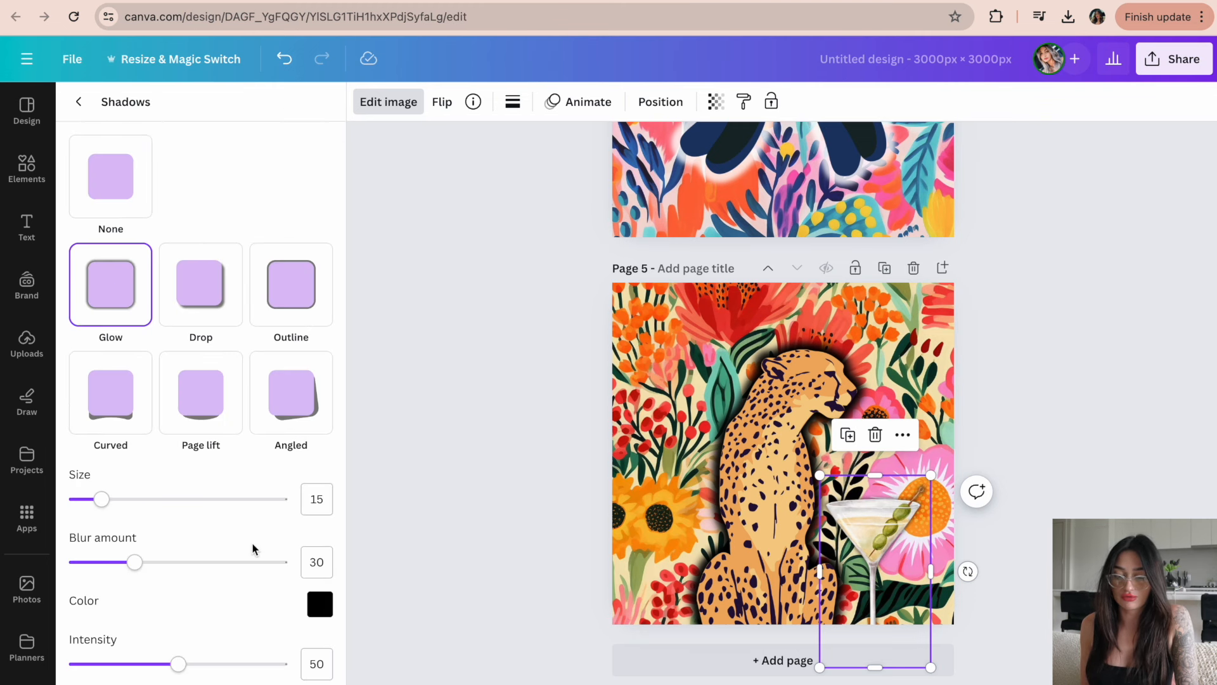
pyautogui.click(329, 614)
pyautogui.moveTo(336, 504); pyautogui.dragTo(332, 431)
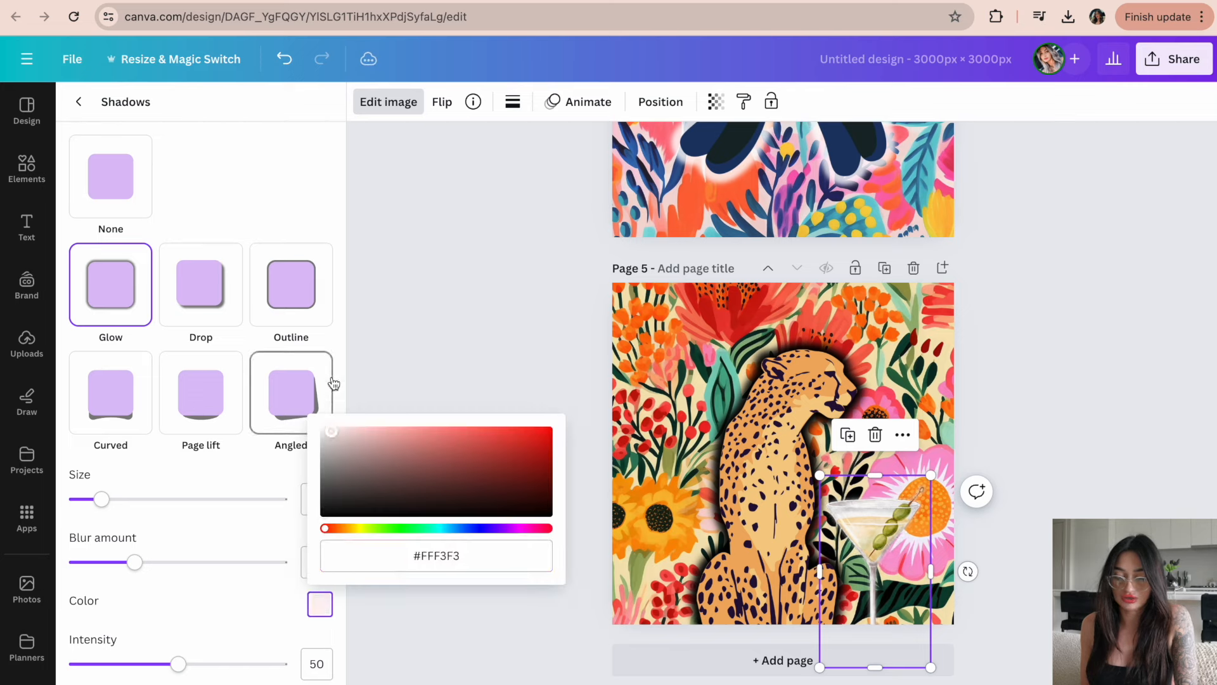
pyautogui.moveTo(155, 499); pyautogui.dragTo(202, 511)
pyautogui.moveTo(188, 668); pyautogui.dragTo(275, 664)
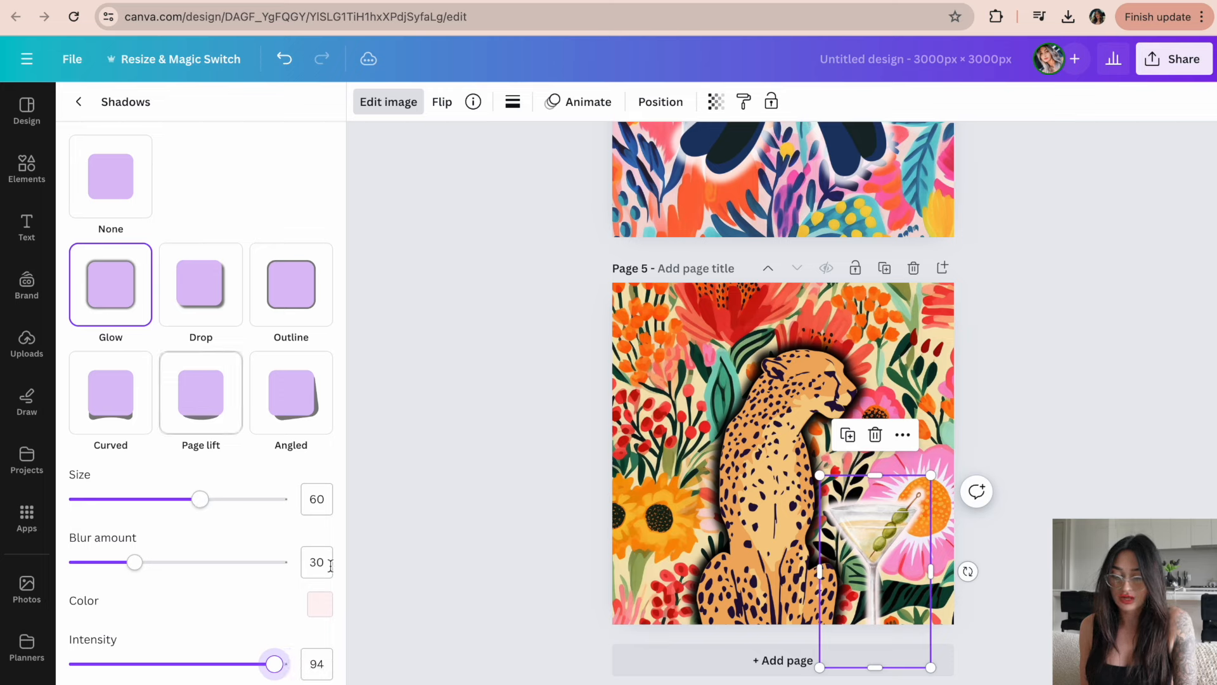
pyautogui.click(320, 604)
pyautogui.moveTo(331, 432); pyautogui.dragTo(328, 487)
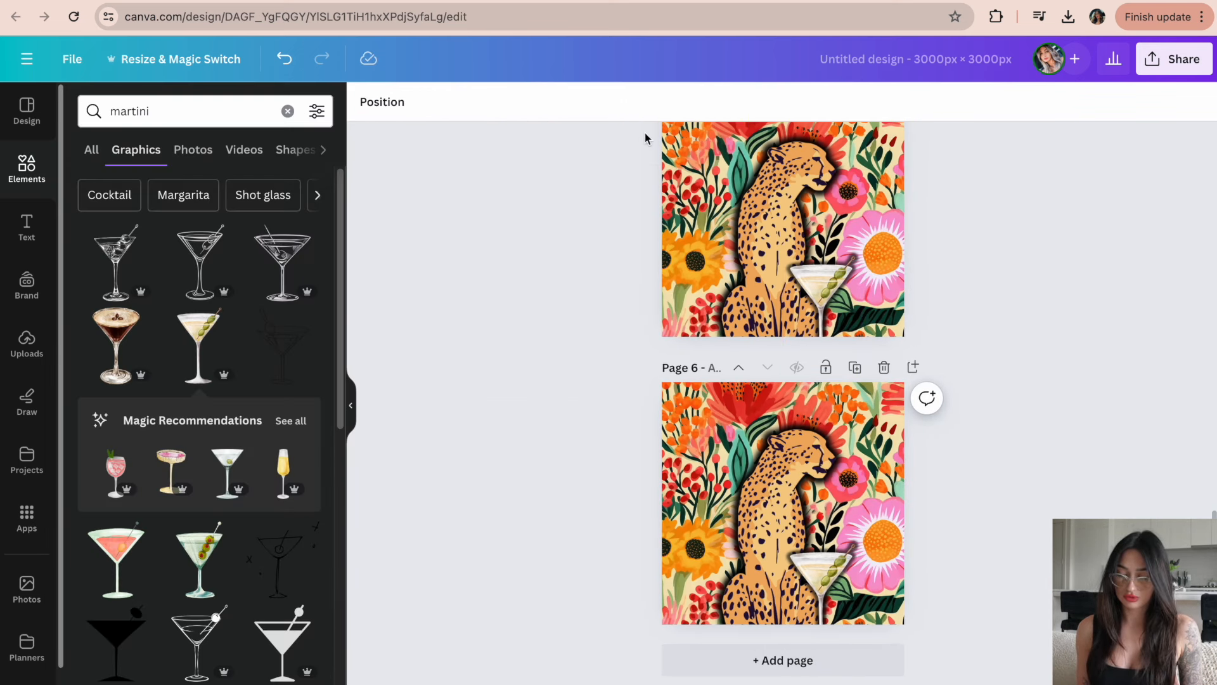
# Name the design "maximalism designs".
pyautogui.click(855, 63)
pyautogui.write('maximalism designs')
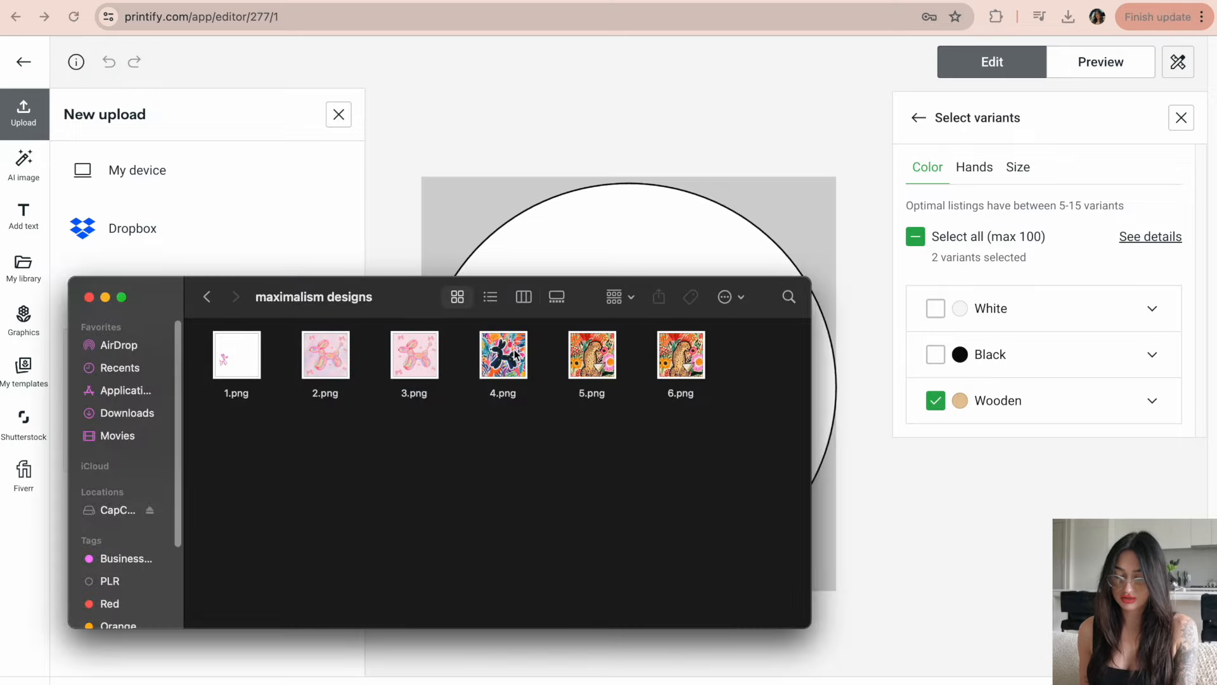
# Switch to Printify and place the cheetah and martini design on the wall clock so it covers the whole print area.
pyautogui.moveTo(608, 206); pyautogui.dragTo(662, 421)
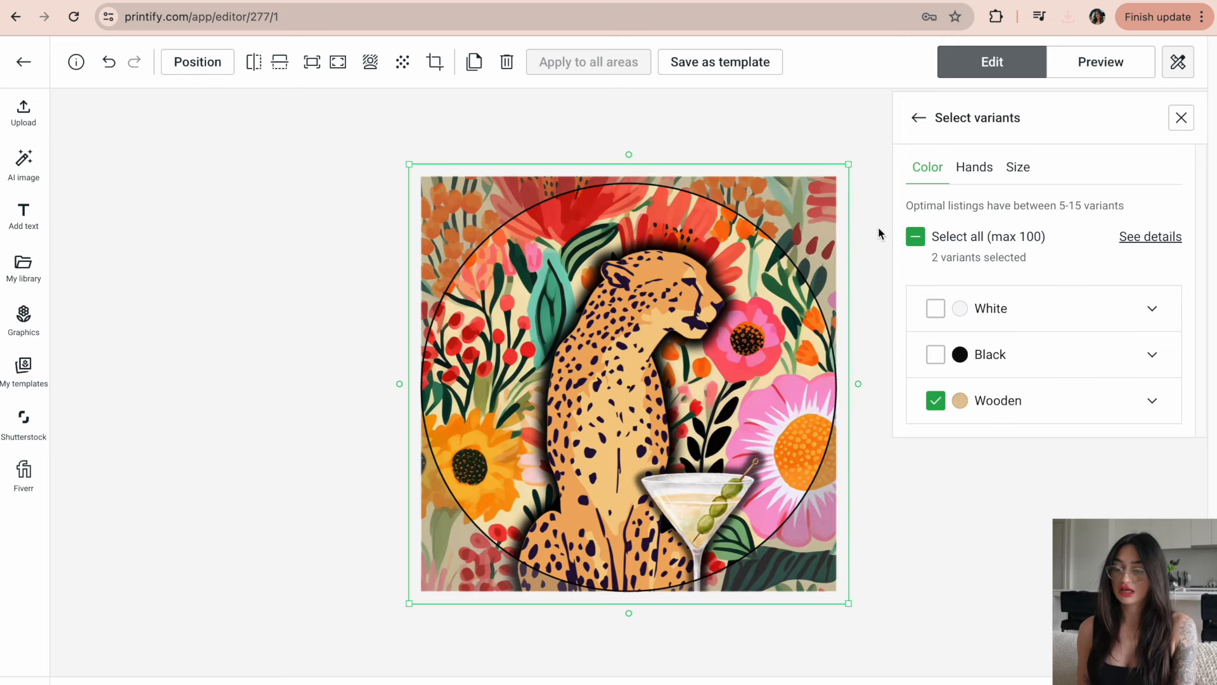
pyautogui.click(573, 142)
pyautogui.click(653, 370)
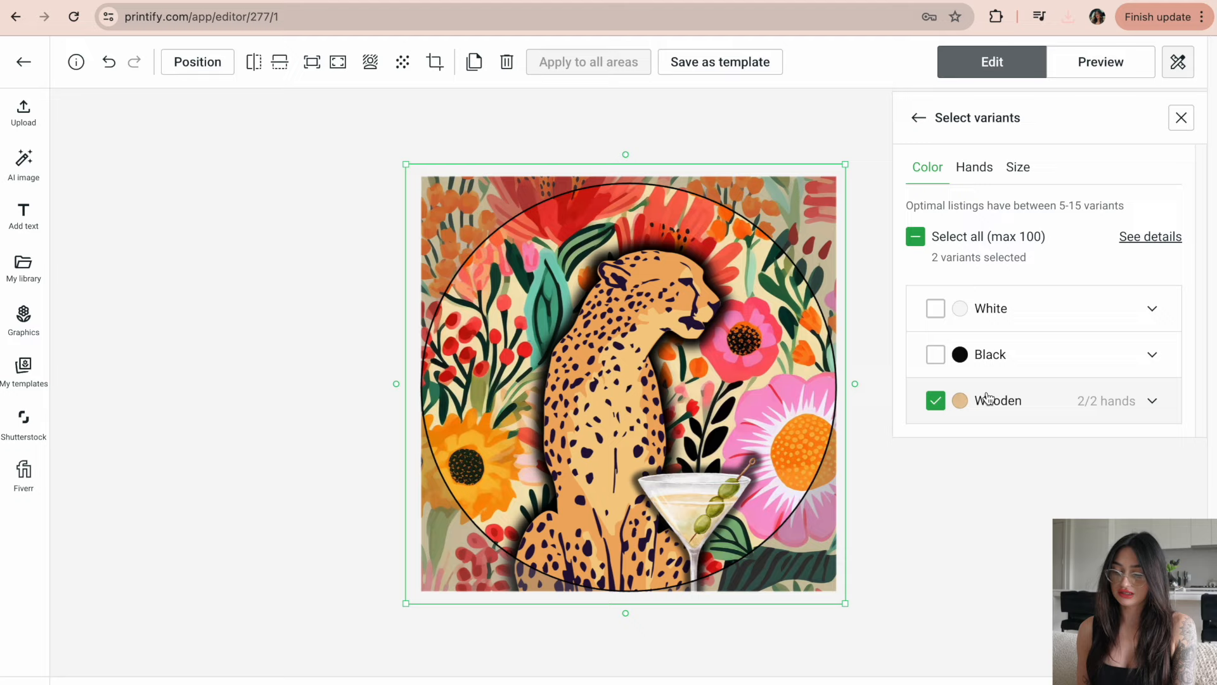
# Add the White and Black colour variants to the wall clock and open its mockup preview.
pyautogui.click(934, 310)
pyautogui.click(936, 355)
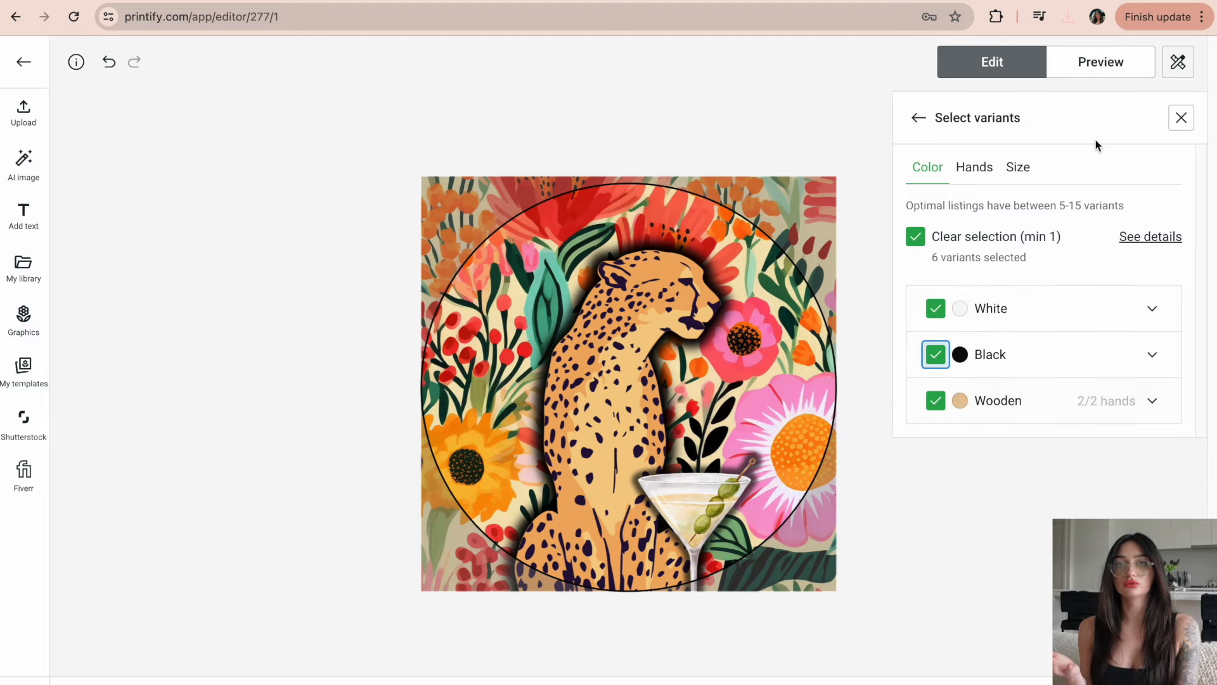
pyautogui.click(1105, 73)
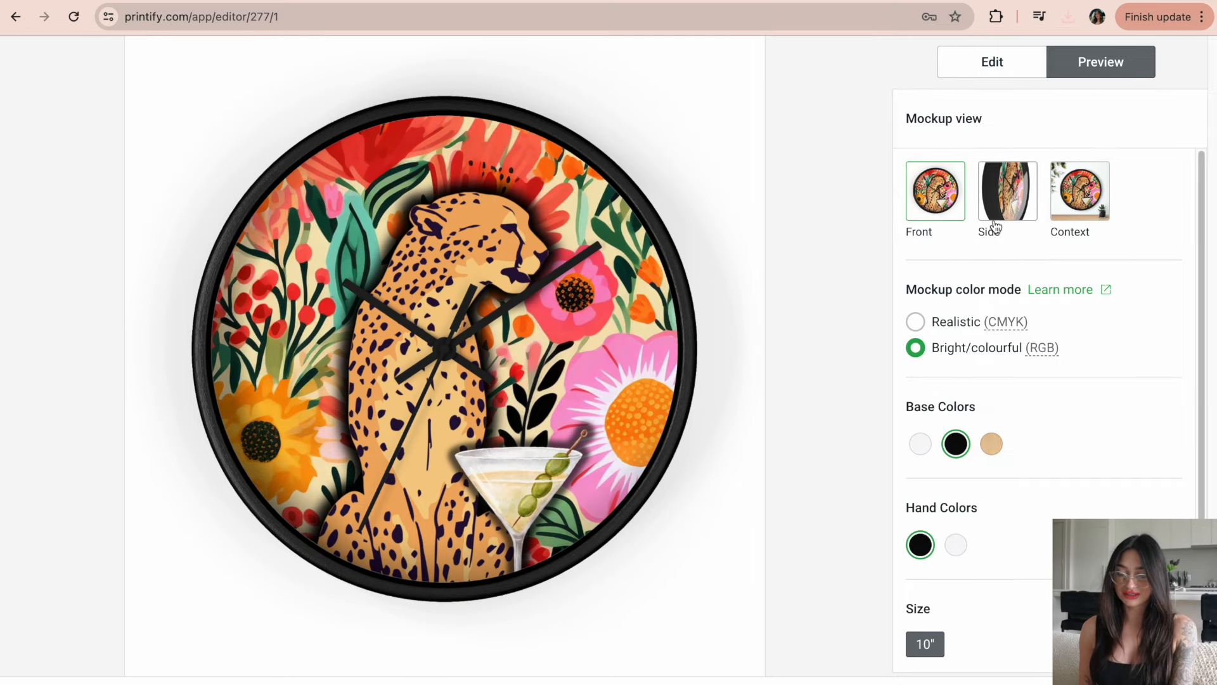
# Preview the clock mockup with white, wooden and black bases and with white and black hands.
pyautogui.click(921, 443)
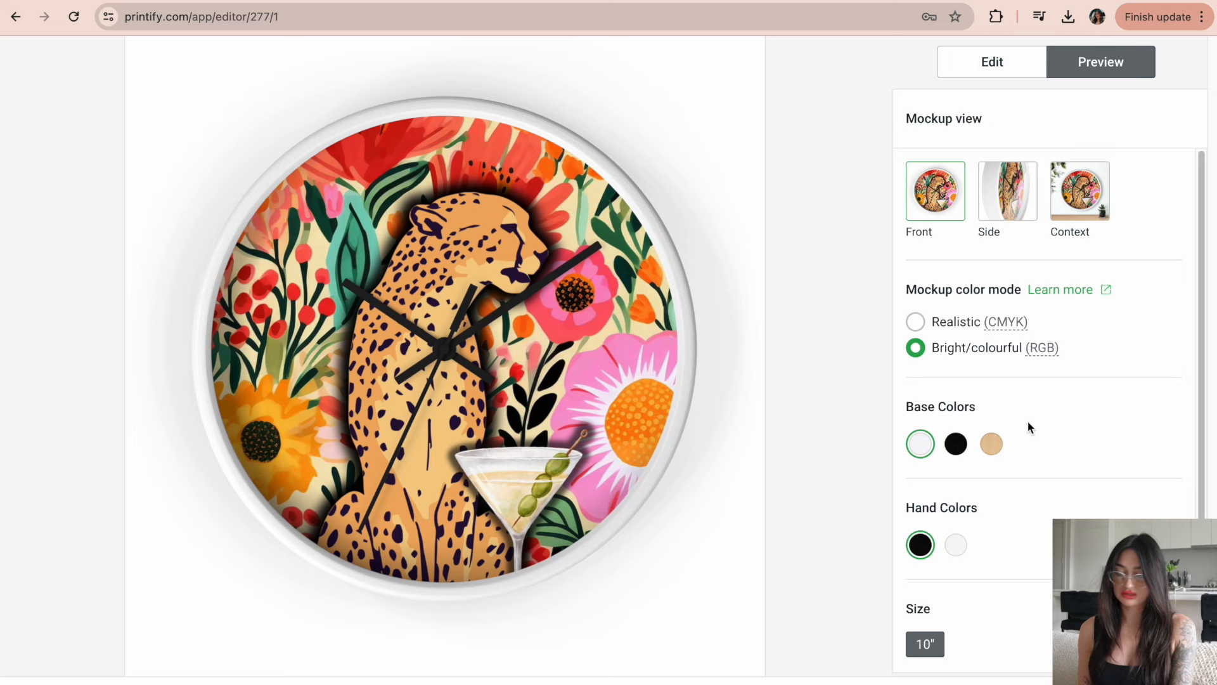
pyautogui.click(993, 446)
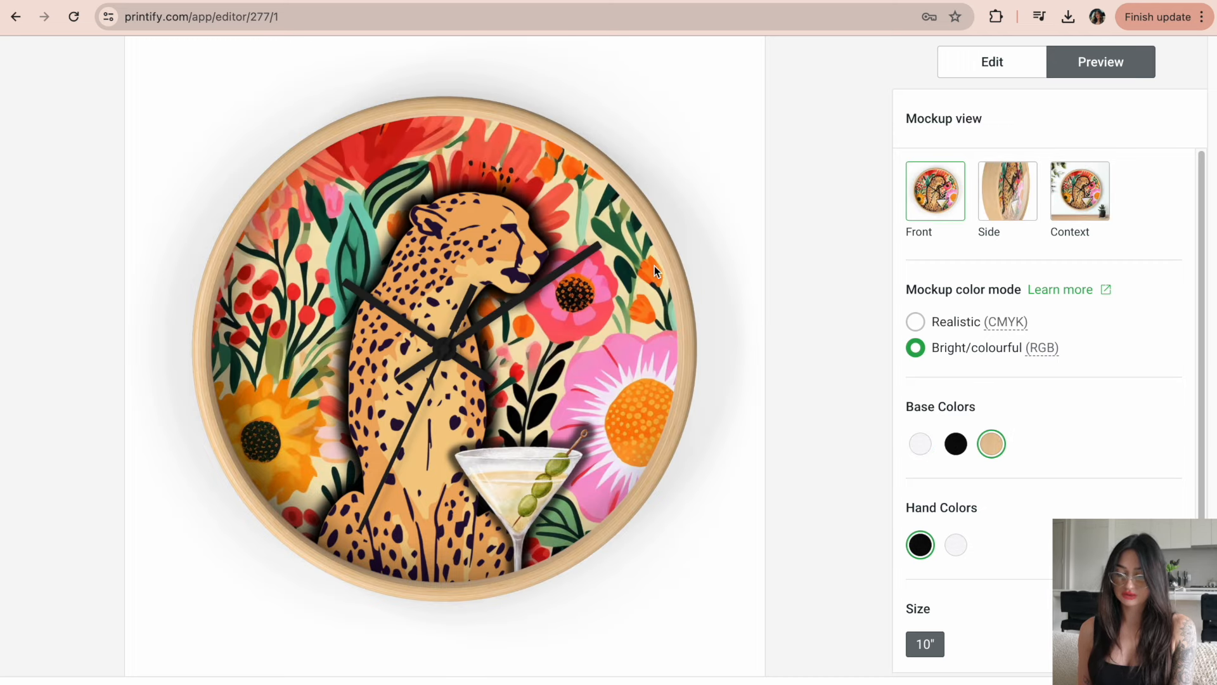
pyautogui.click(955, 545)
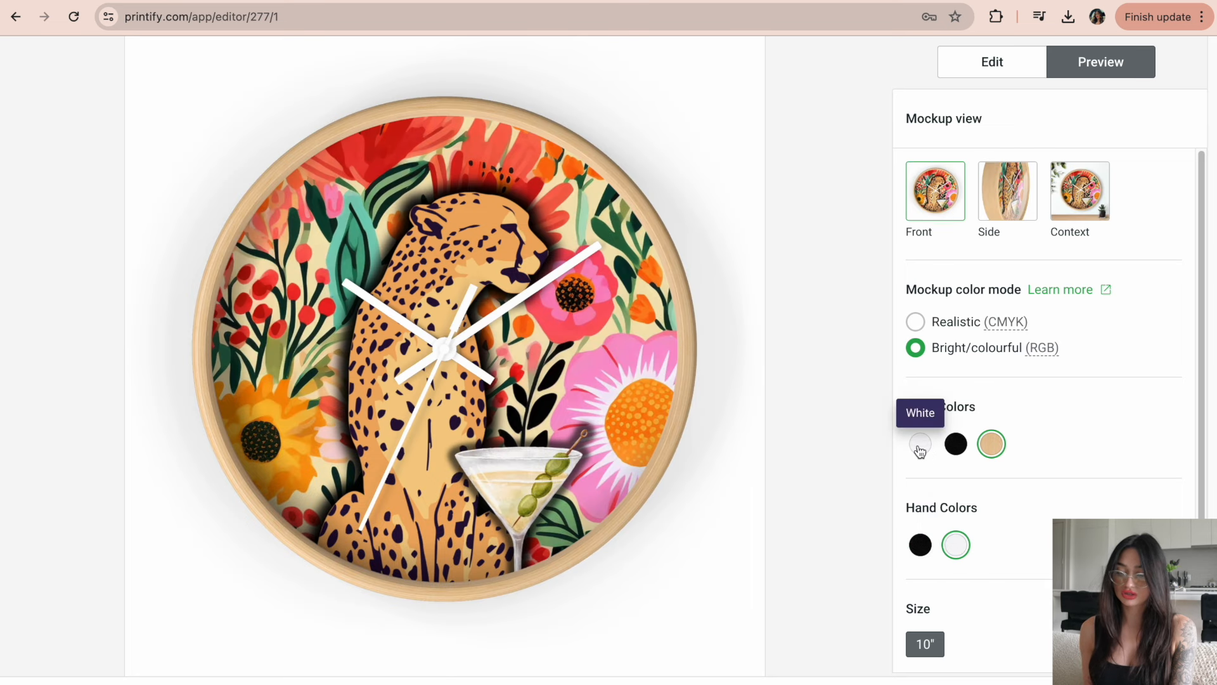
pyautogui.click(956, 444)
pyautogui.click(921, 545)
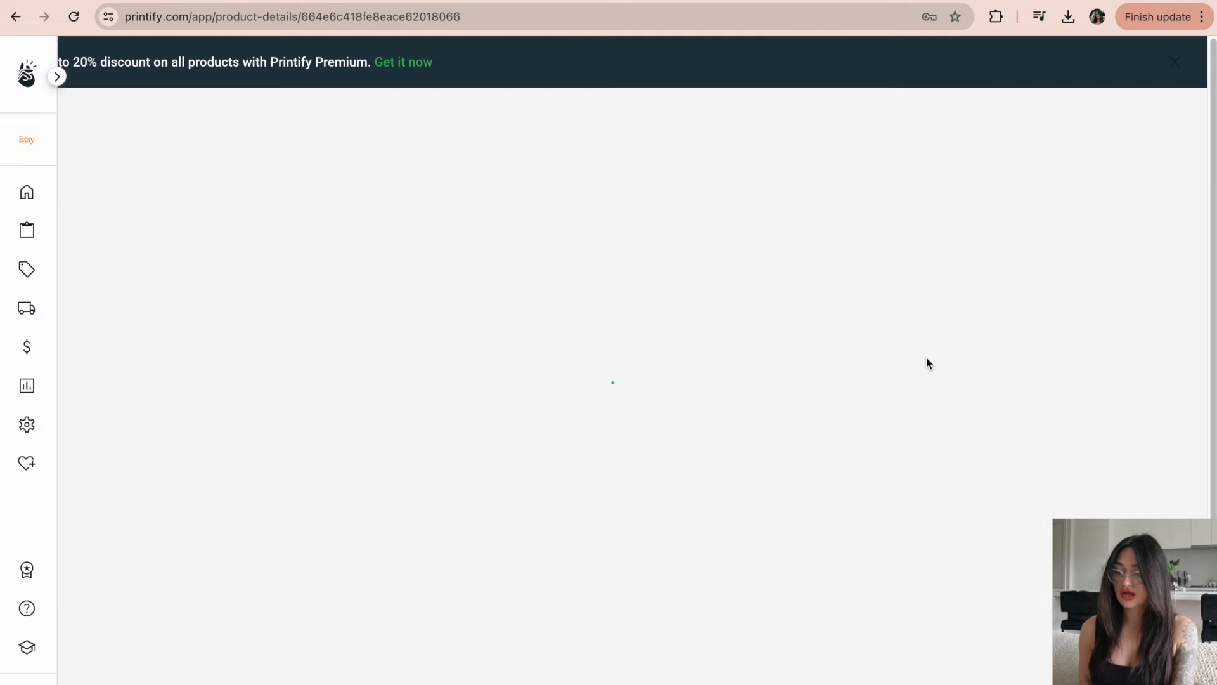
# Go to the pricing section of the clock's product details and dismiss the notice about pricing table improvements.
pyautogui.scroll(-20, 927, 363)
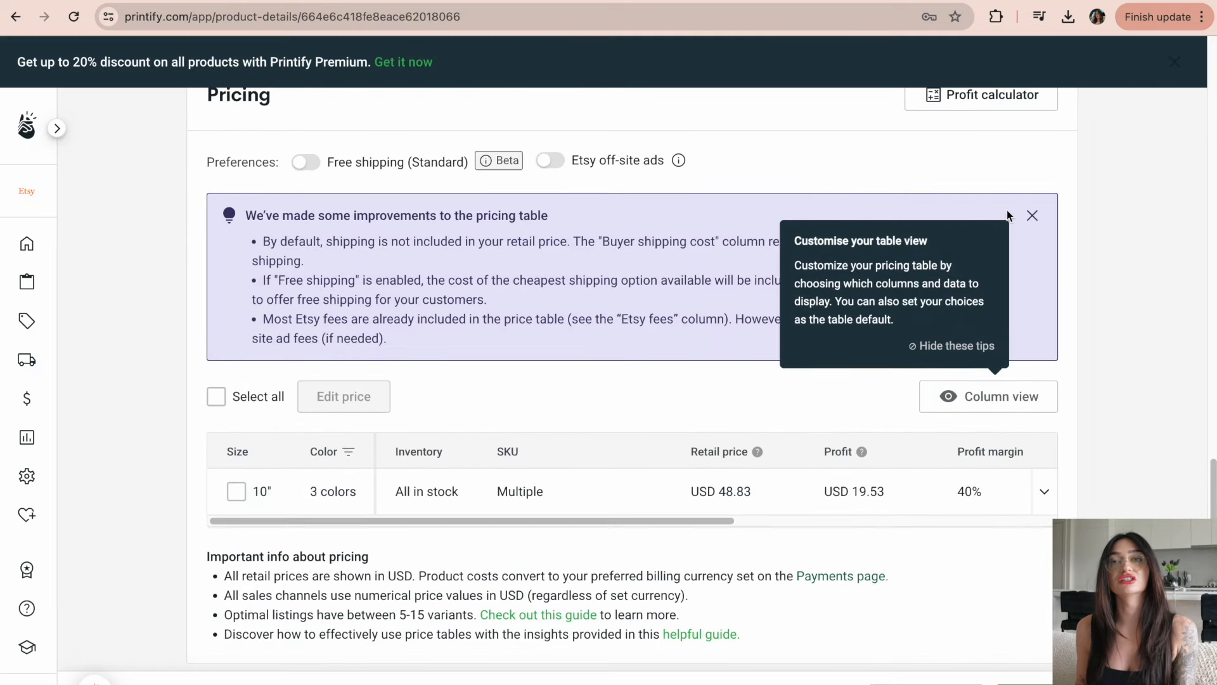
pyautogui.click(1032, 216)
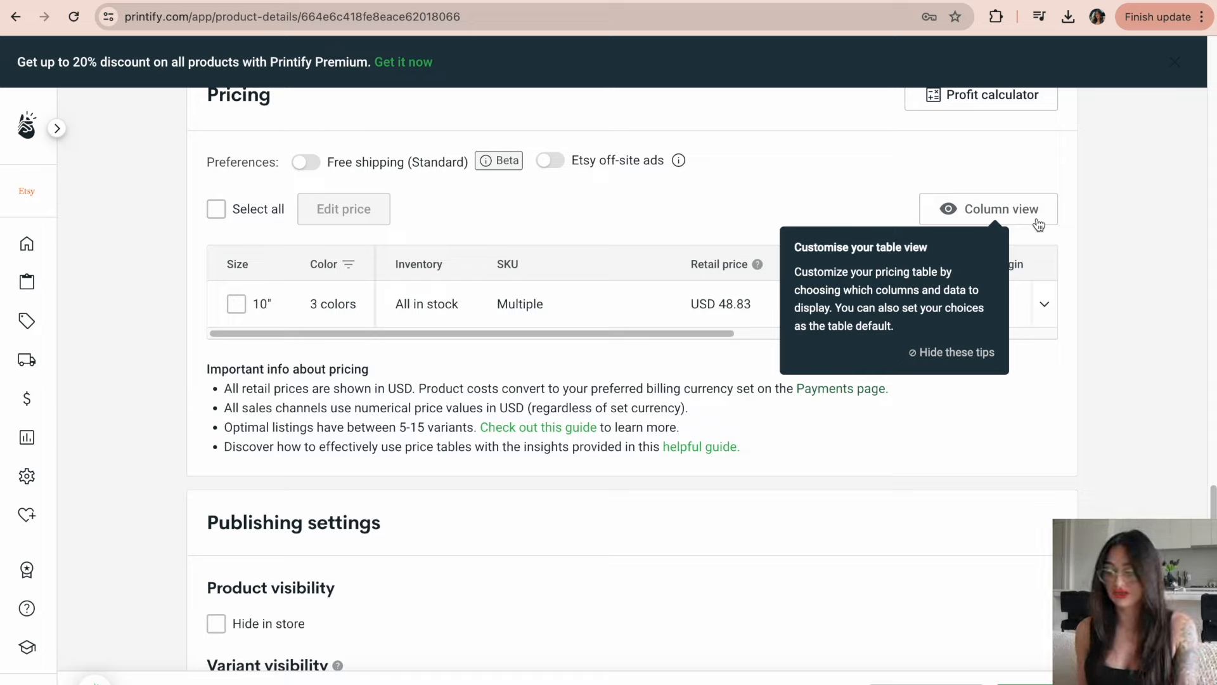
# Set the clock's listing title to "Maximalism Home Decor, Maximalist Wall Clock".
pyautogui.moveTo(1212, 501); pyautogui.dragTo(1208, 176)
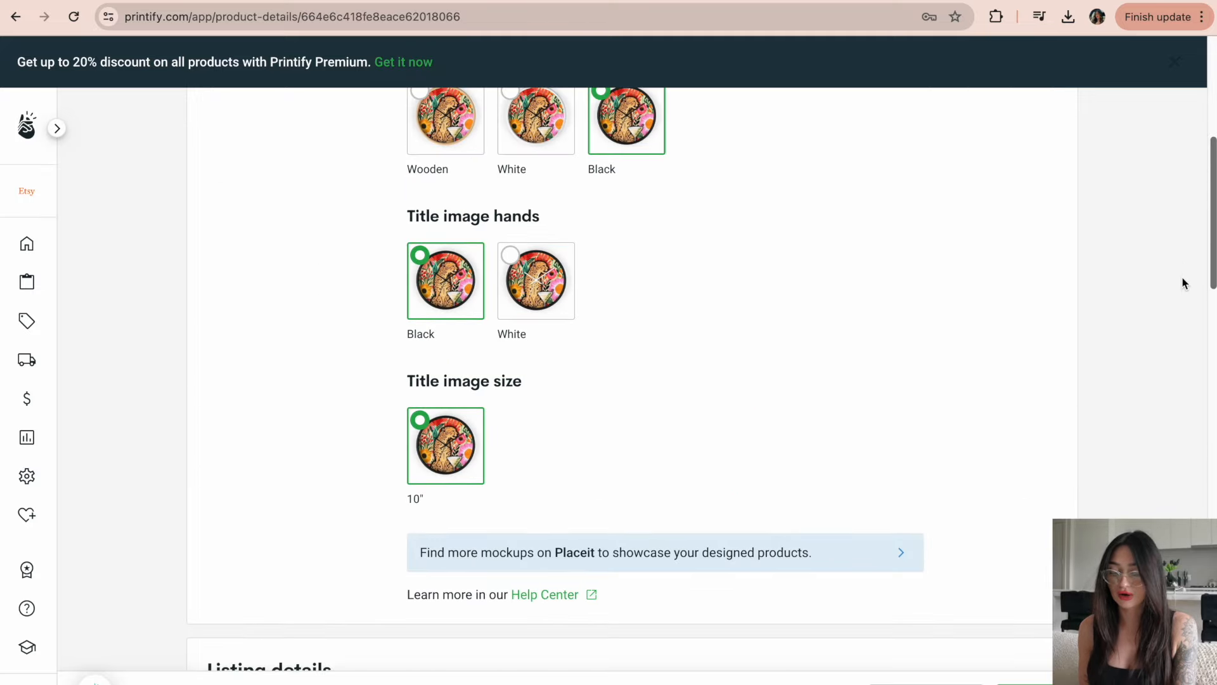
pyautogui.moveTo(1211, 271); pyautogui.dragTo(1176, 404)
pyautogui.scroll(3, 588, 295)
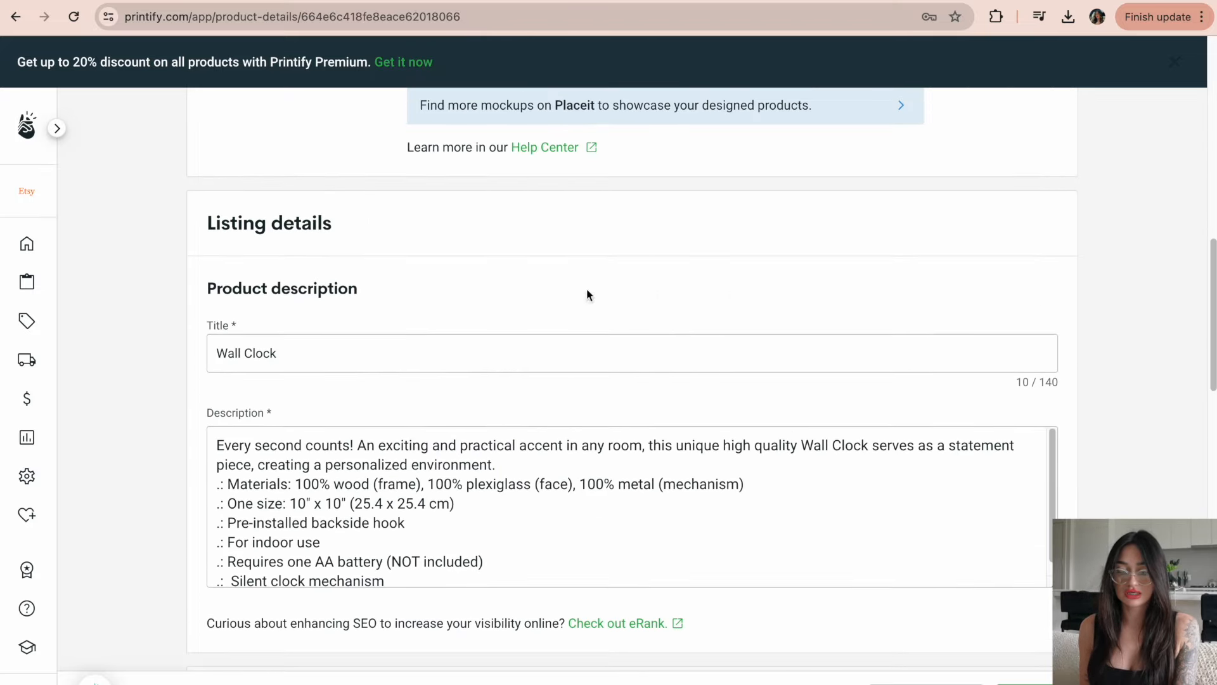
pyautogui.click(312, 352)
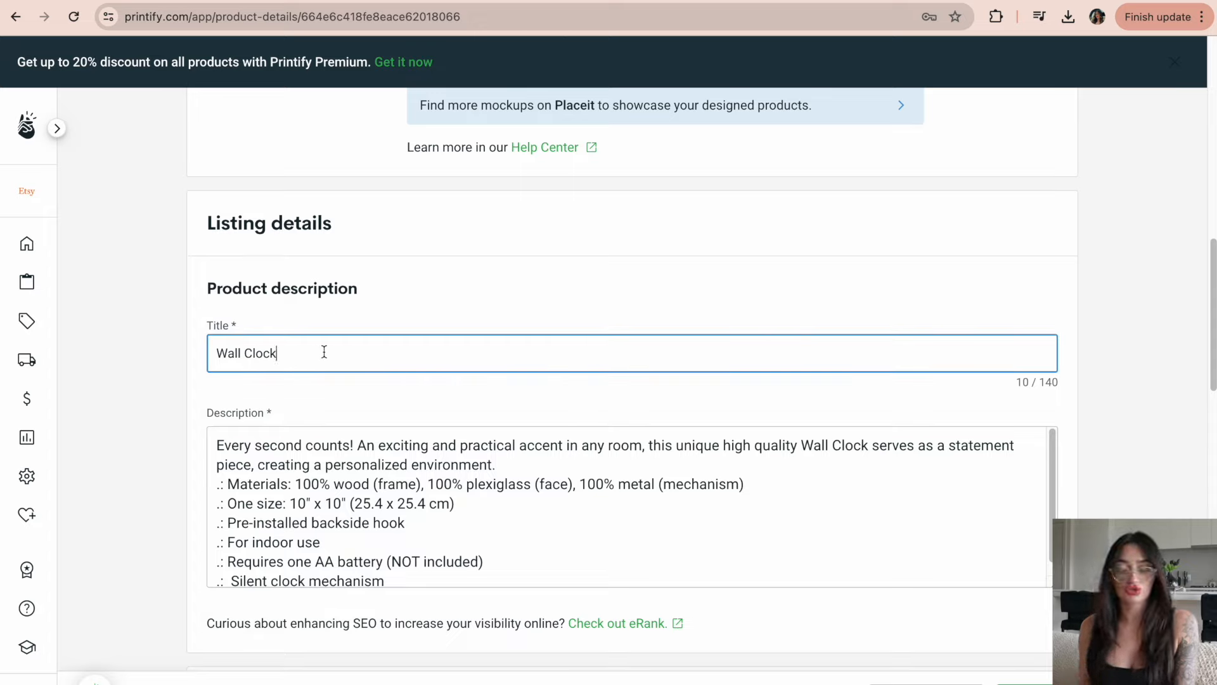
pyautogui.hotkey('ctrl', 'shift', 'Left')
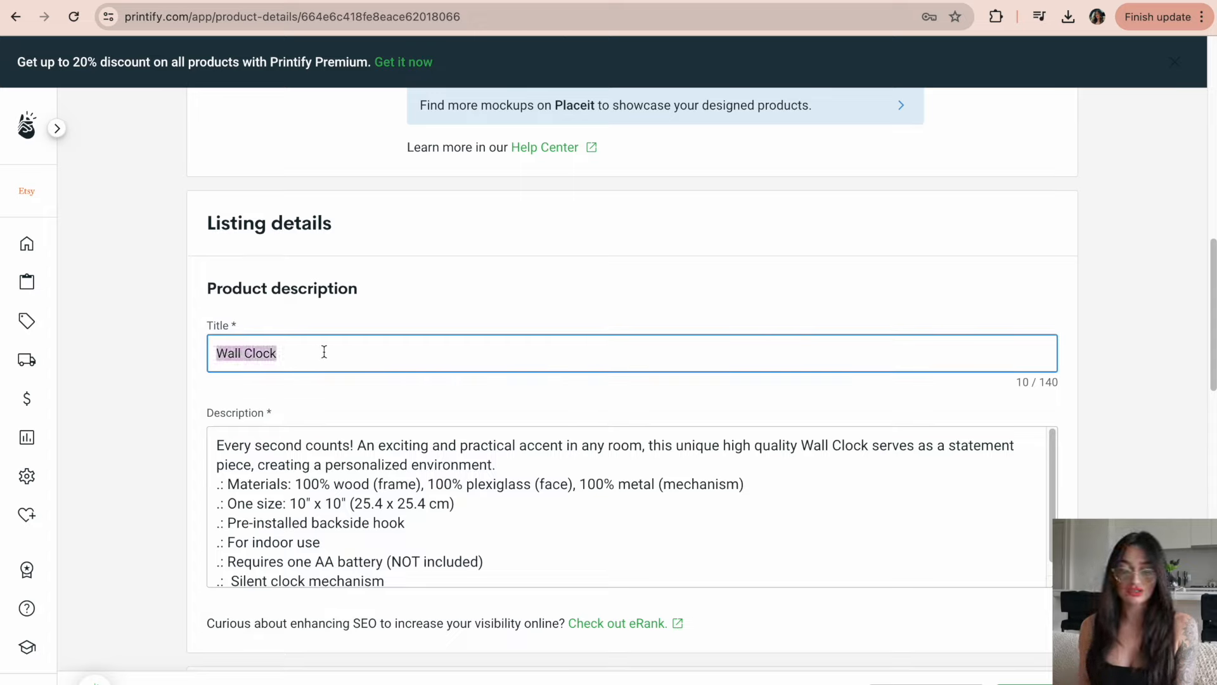
pyautogui.click(324, 352)
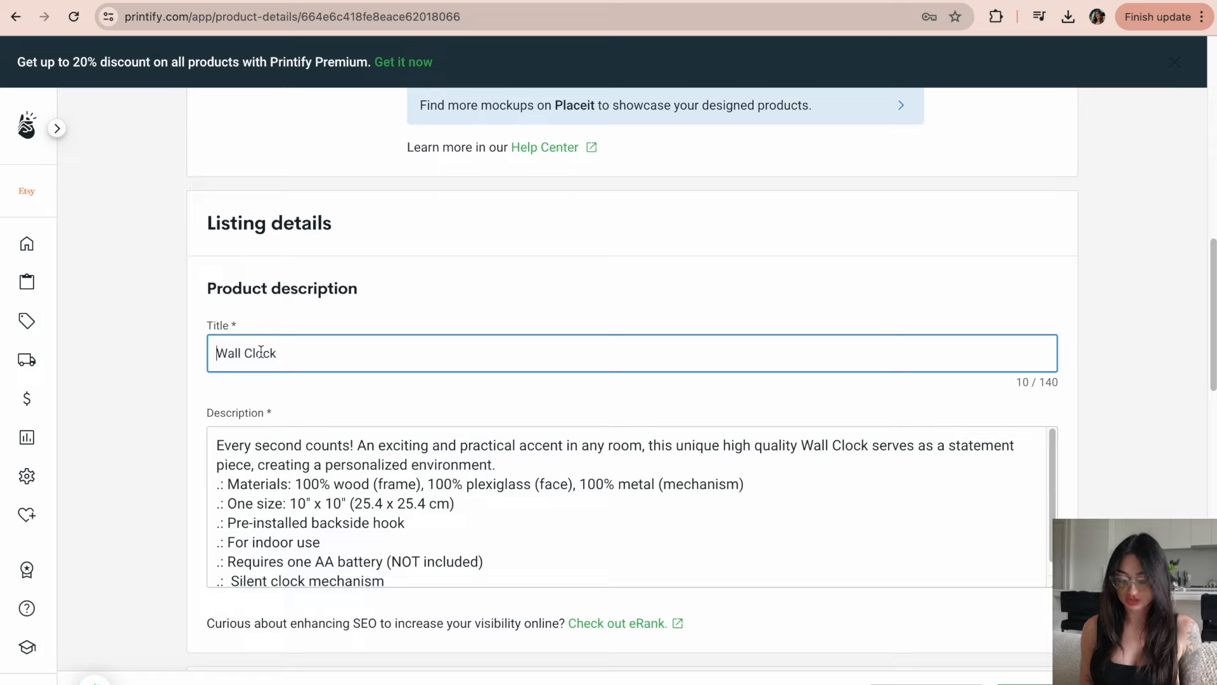
pyautogui.write('Maximalism ')
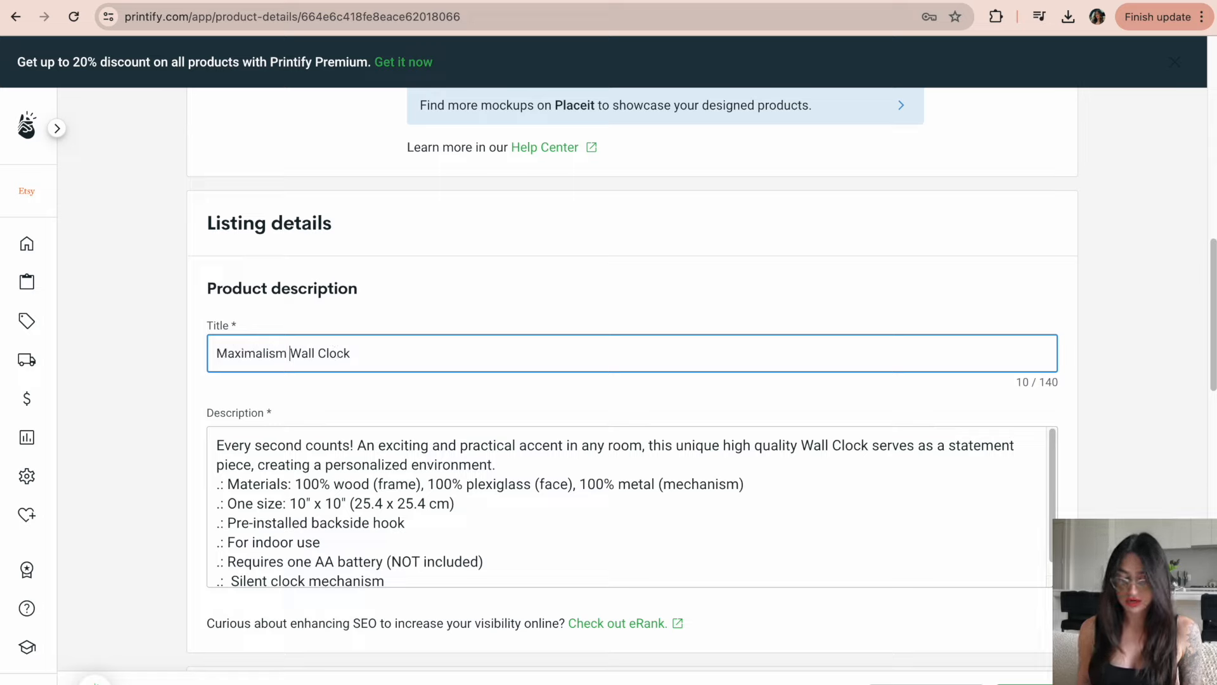
pyautogui.write('Home Decor, Maximalist')
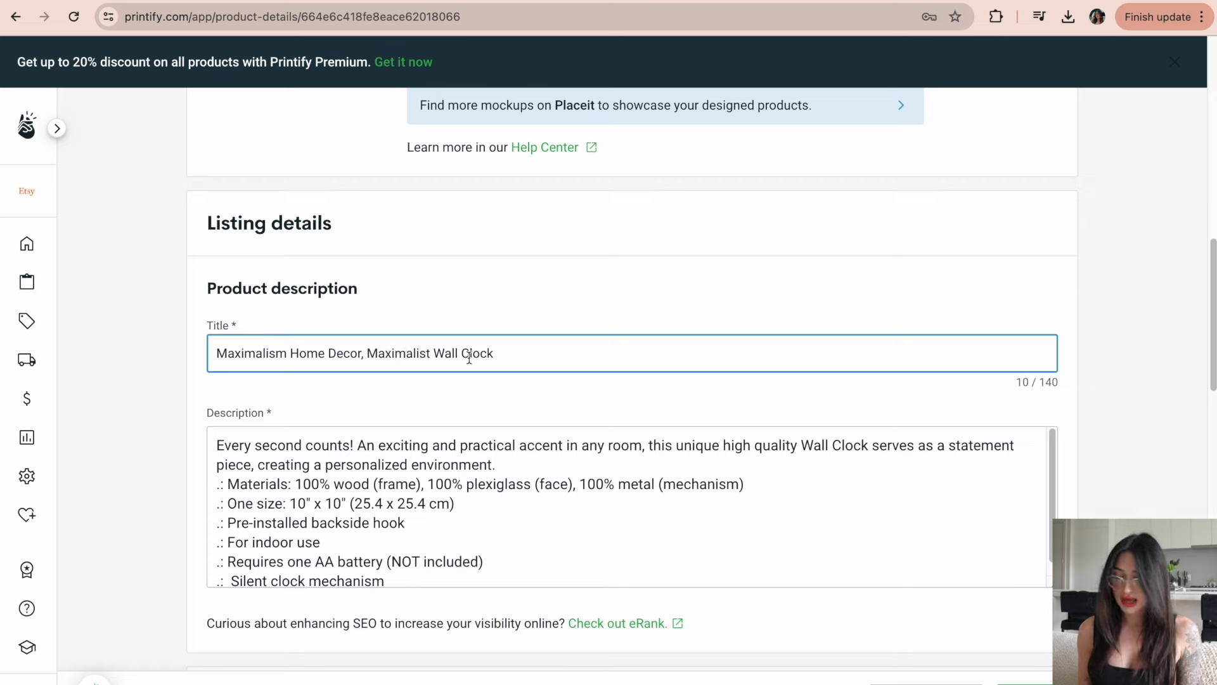
# Switch to the Etsy product analytics for maximalist decor and examine the title and tags of the MEGA BUNDLE Of 6000 gallery wall listing.
pyautogui.click(1058, 2)
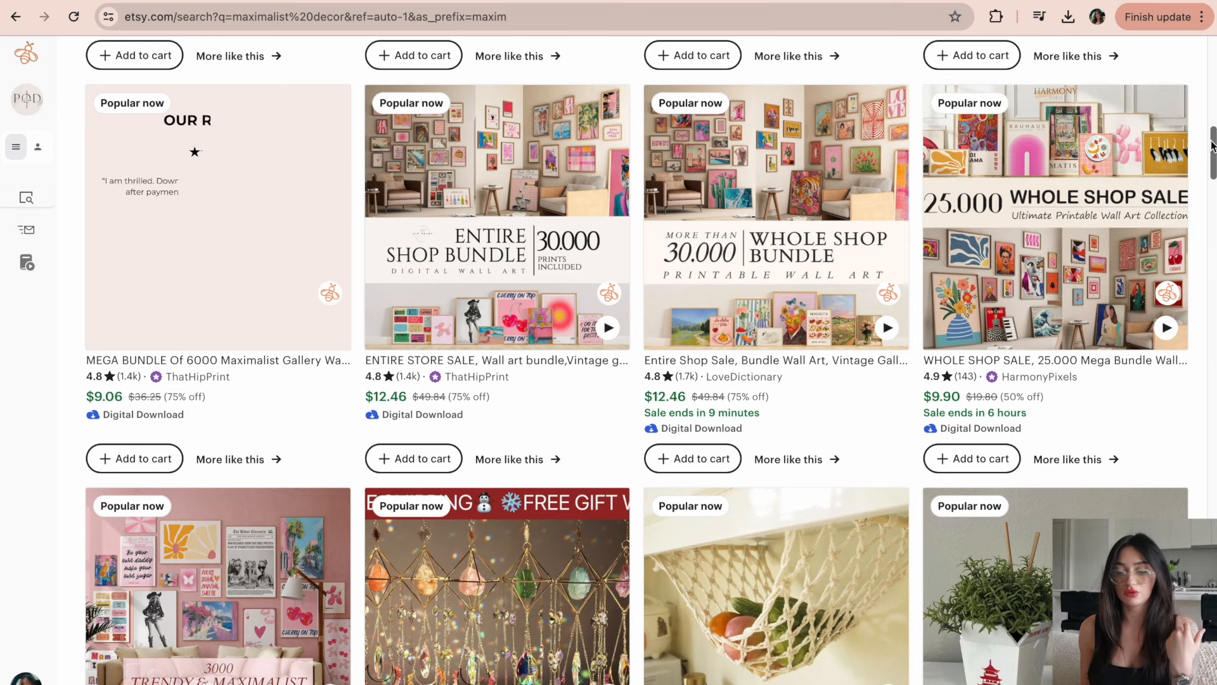
pyautogui.scroll(-3, 1212, 146)
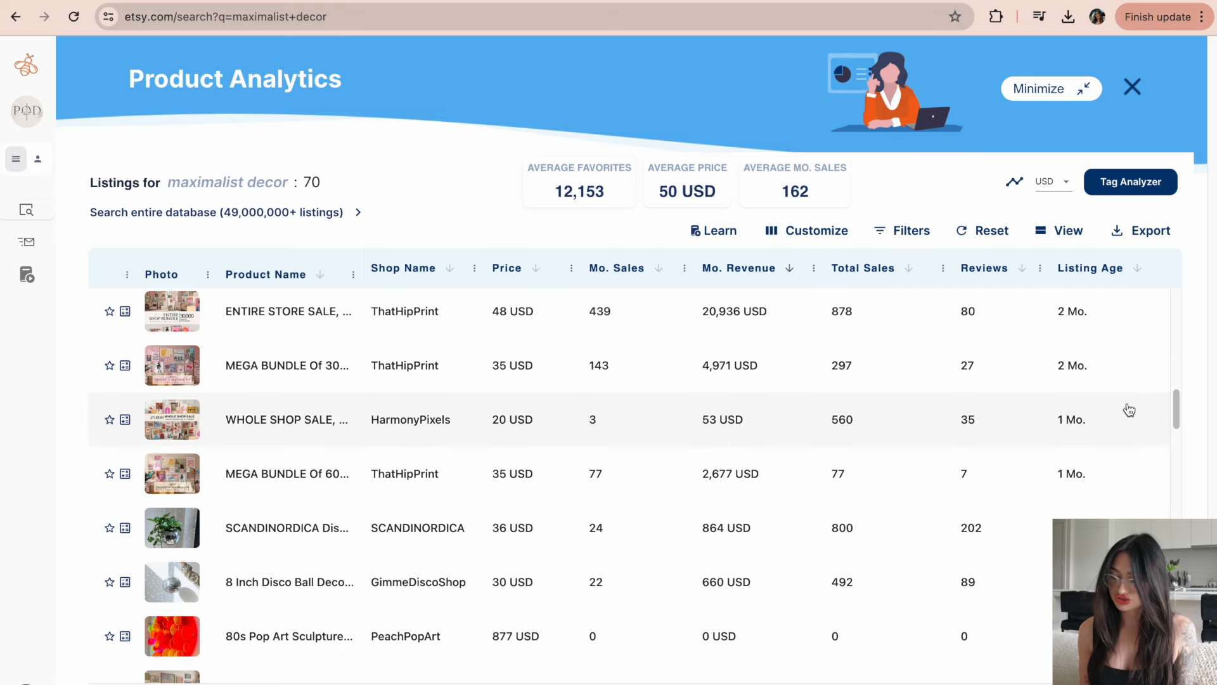
pyautogui.click(462, 469)
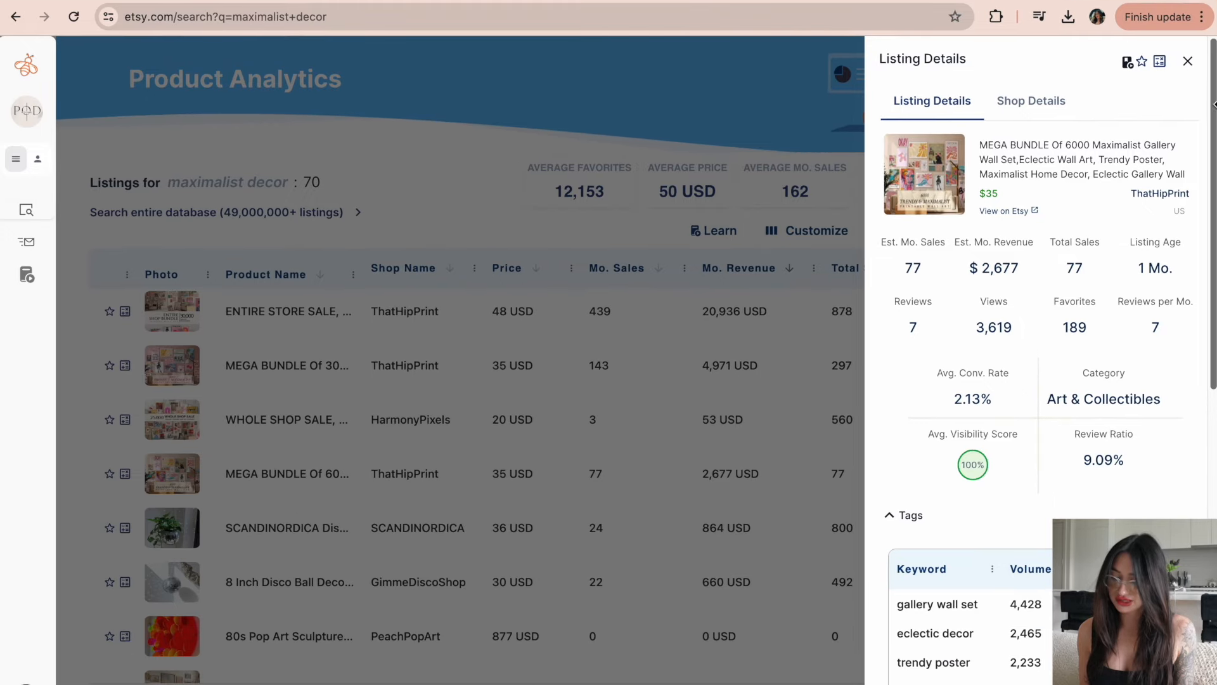
pyautogui.scroll(-6, 1172, 318)
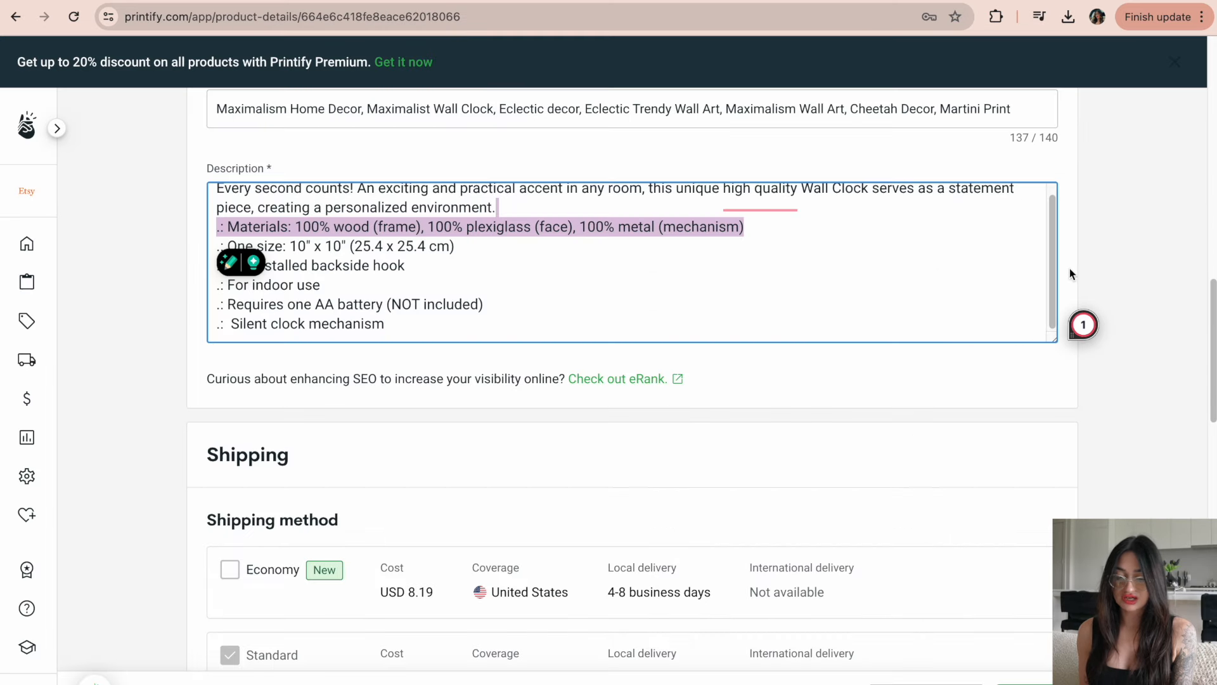
# Go to the clock's shipping section in Printify and check the cost of the Standard shipping method.
pyautogui.click(1071, 274)
pyautogui.scroll(-5, 1195, 386)
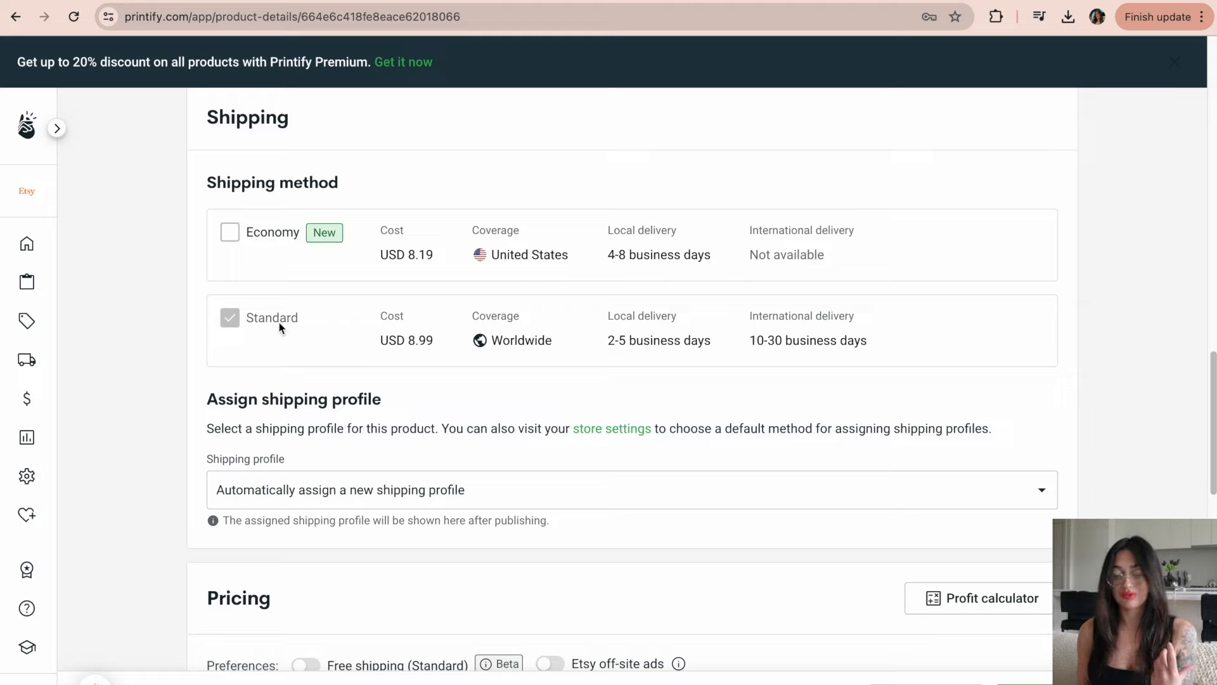
pyautogui.moveTo(409, 342)
pyautogui.mouseDown()
pyautogui.moveTo(433, 343)
pyautogui.moveTo(404, 344)
pyautogui.mouseUp()
pyautogui.click(432, 343)
pyautogui.click(421, 344)
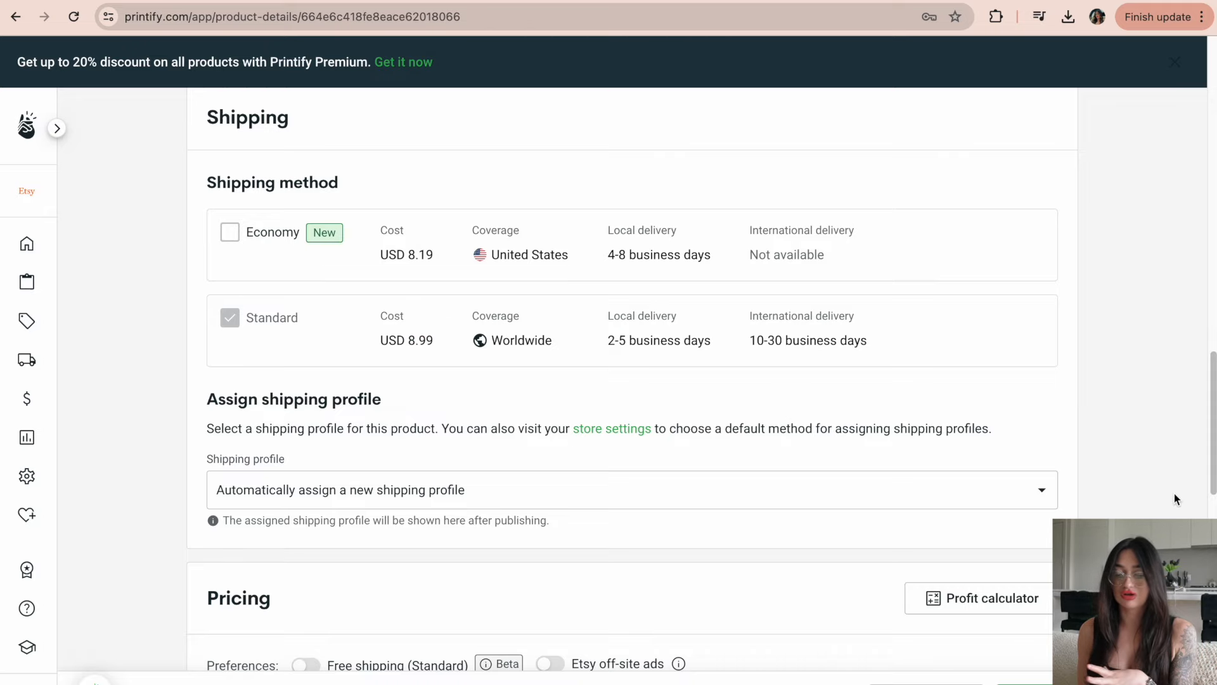
# Select all clock variants in the pricing table, look at the bulk price and profit editing options, and close them without applying changes.
pyautogui.scroll(-10, 652, 404)
pyautogui.click(236, 343)
pyautogui.click(366, 249)
pyautogui.click(542, 344)
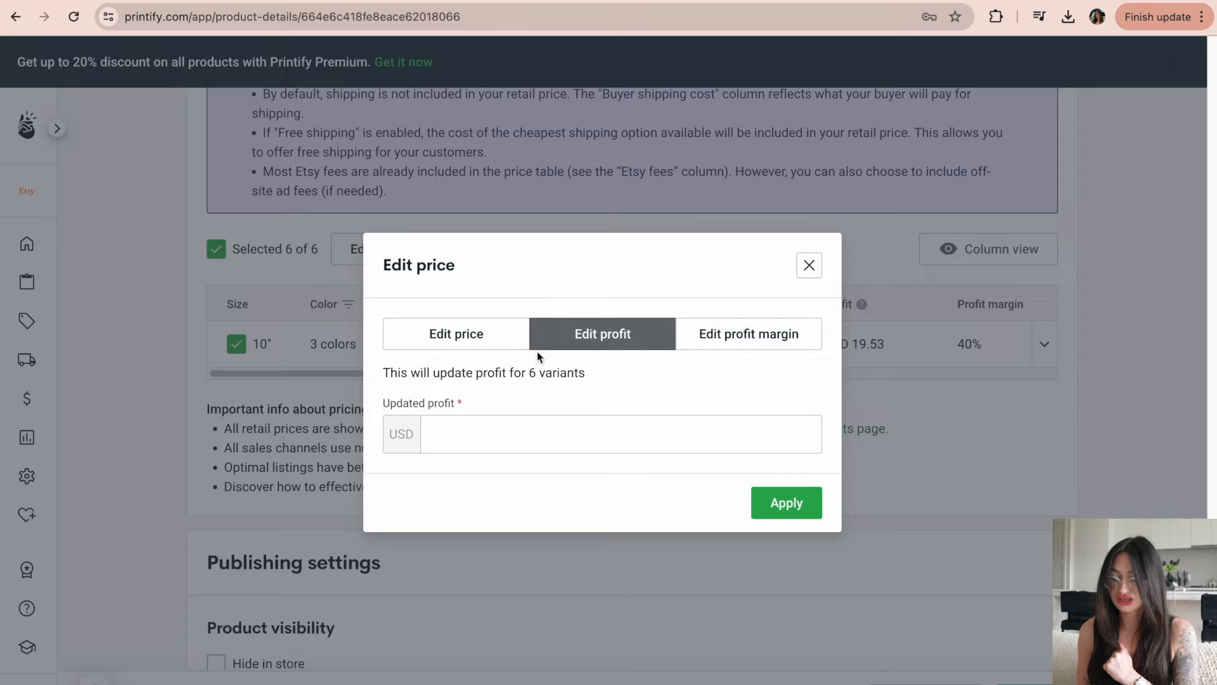
pyautogui.click(456, 334)
pyautogui.click(811, 270)
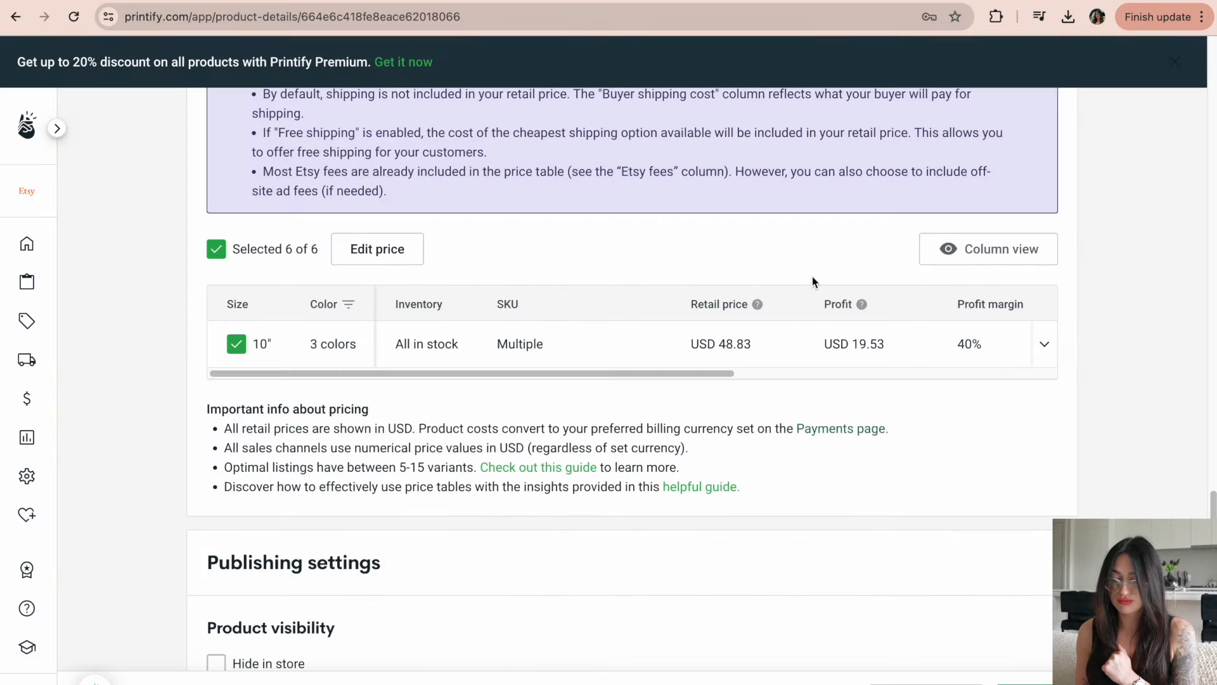
# Enable free shipping (Standard) for the clock, accept the free shipping notice, and review the resulting profit and shipping costs.
pyautogui.scroll(4, 1211, 470)
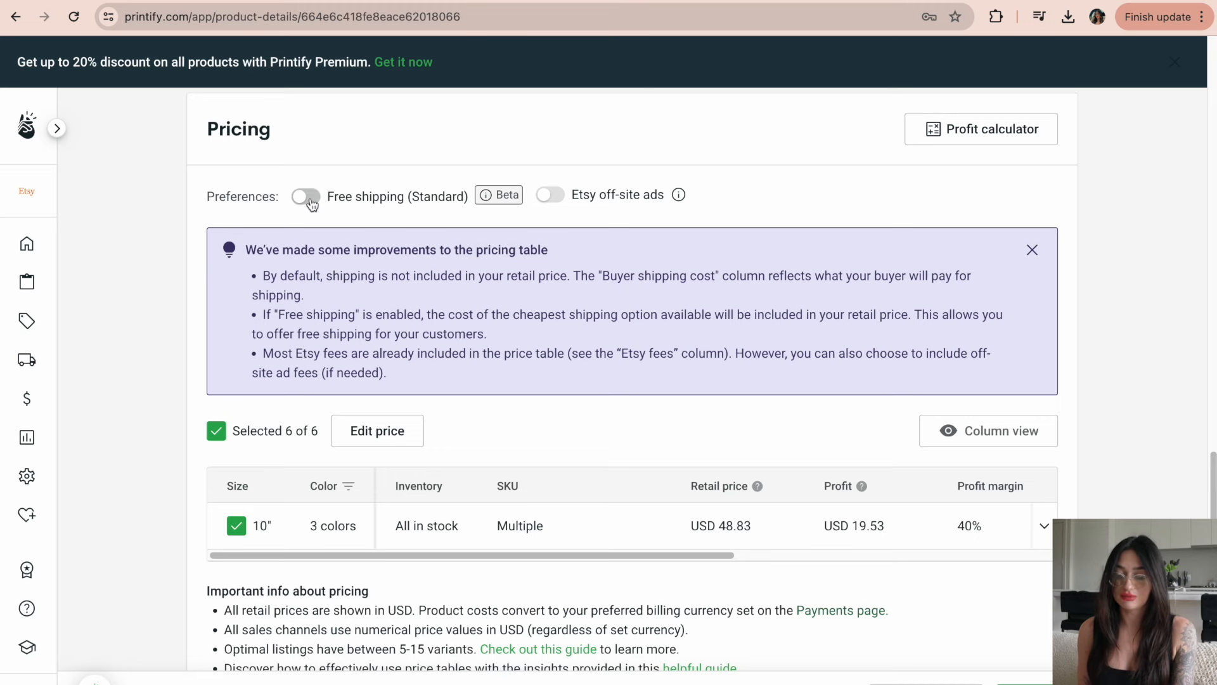
pyautogui.click(310, 197)
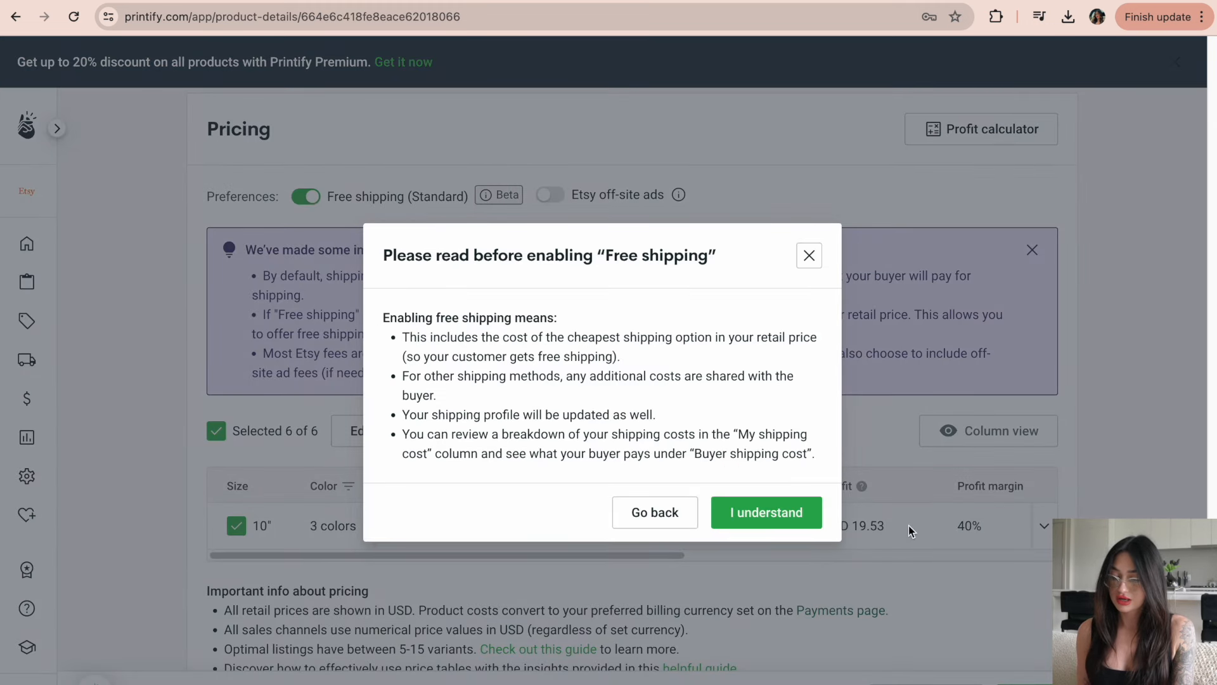
pyautogui.click(769, 511)
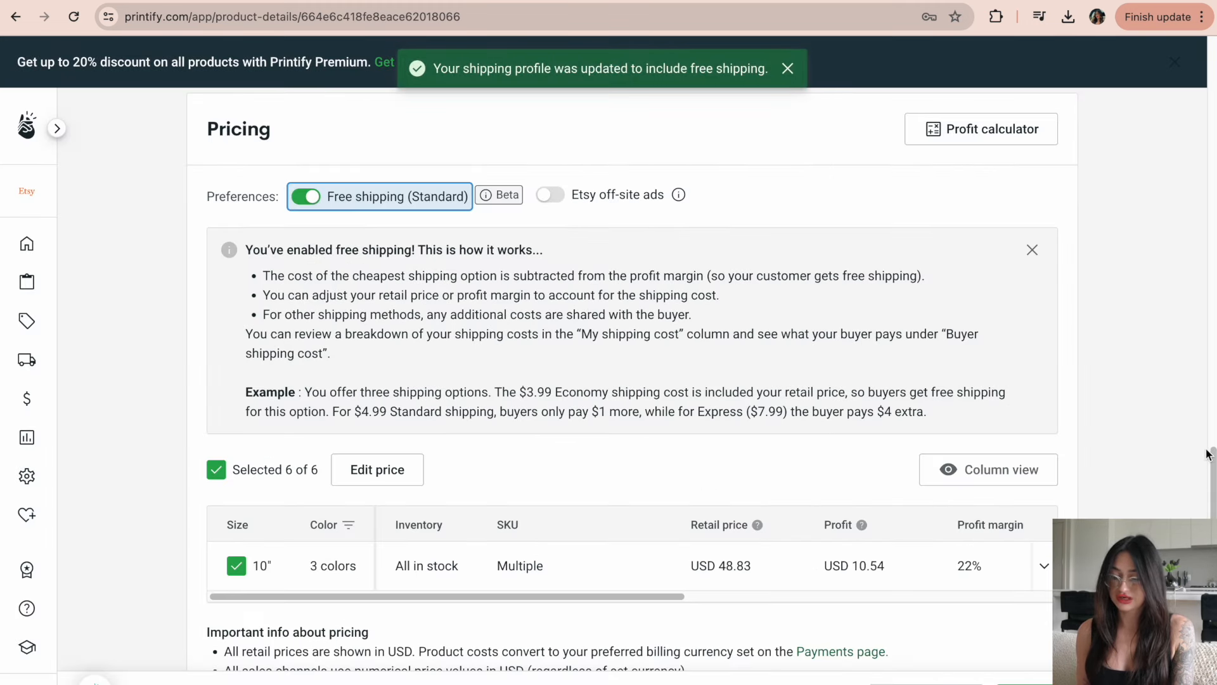
pyautogui.scroll(-3, 1209, 454)
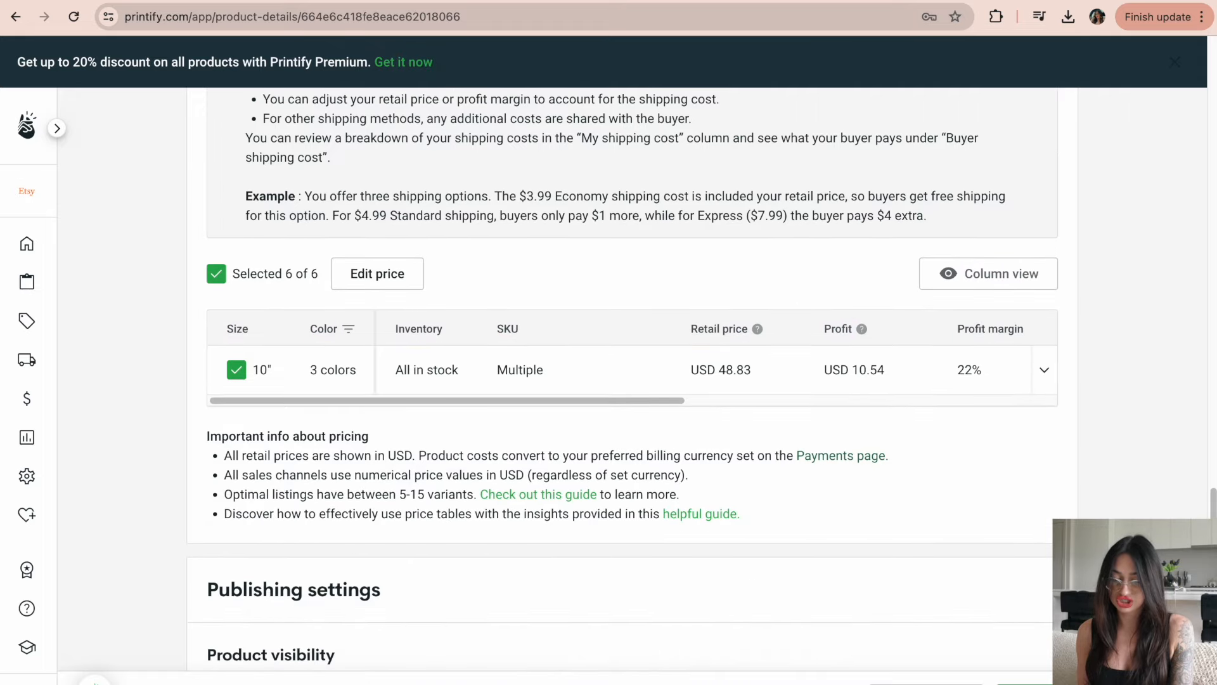
pyautogui.moveTo(1213, 500); pyautogui.dragTo(1180, 365)
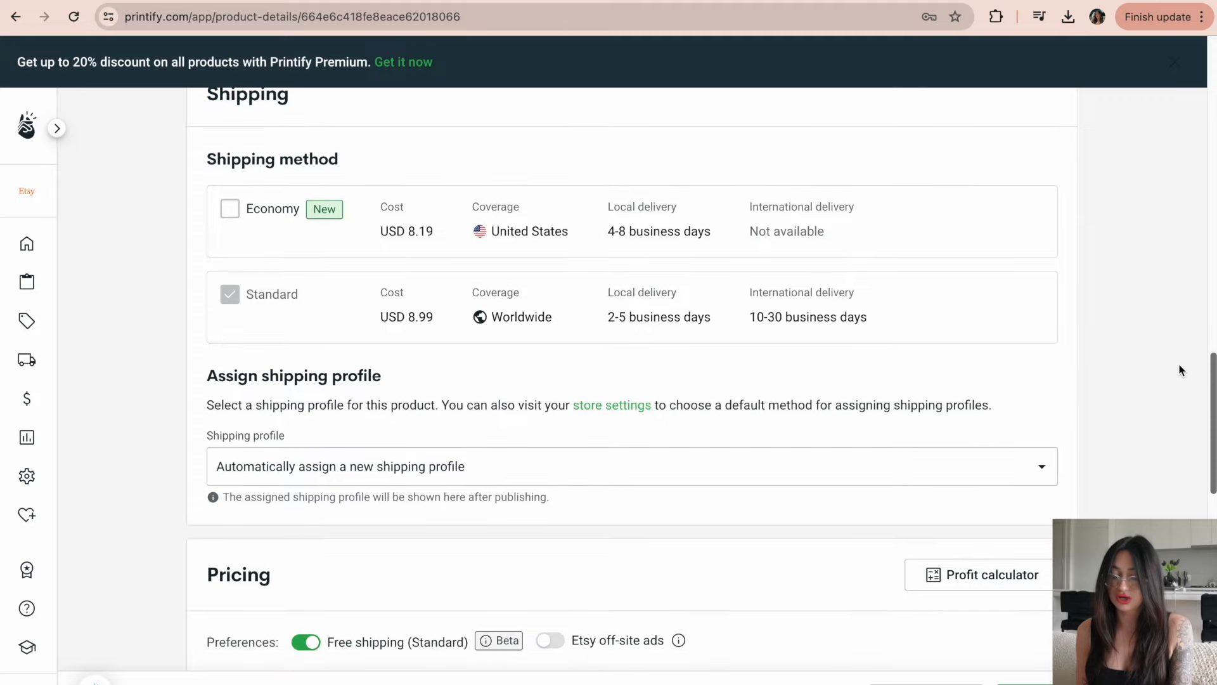
pyautogui.scroll(-2, 1174, 379)
pyautogui.scroll(-8, 1170, 397)
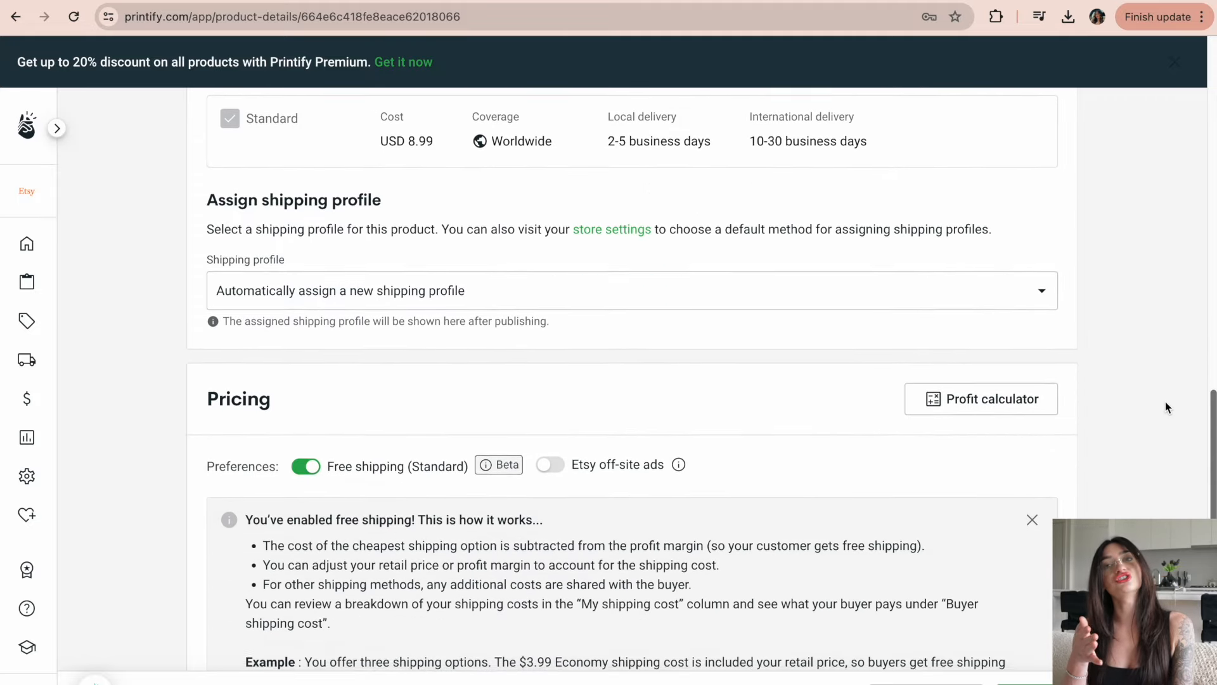